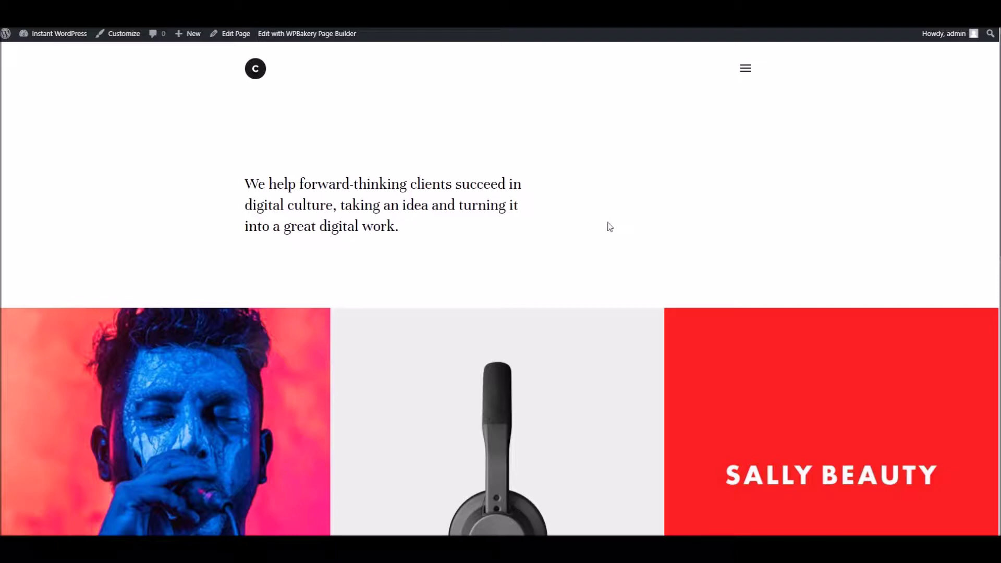
- Look through the existing portfolio page, from the intro text over the project grid to the footer
scroll(496, 327, down, 12)
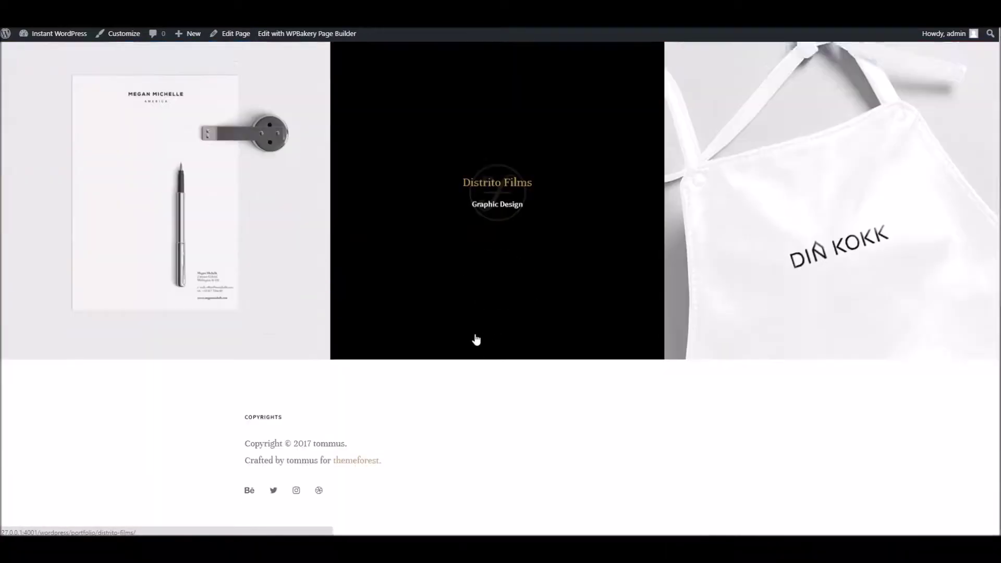
scroll(619, 360, up, 7)
scroll(618, 361, up, 5)
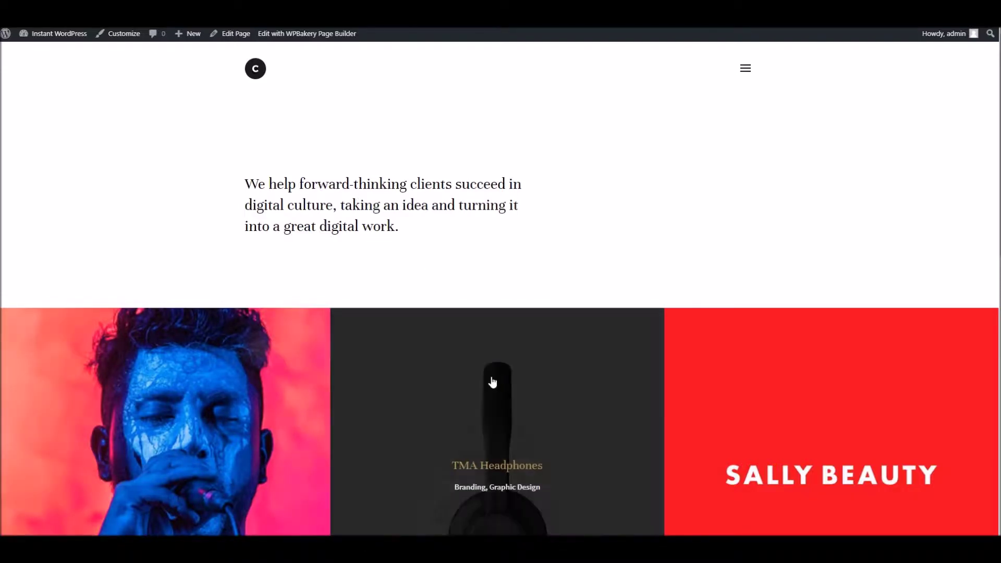
scroll(619, 351, down, 5)
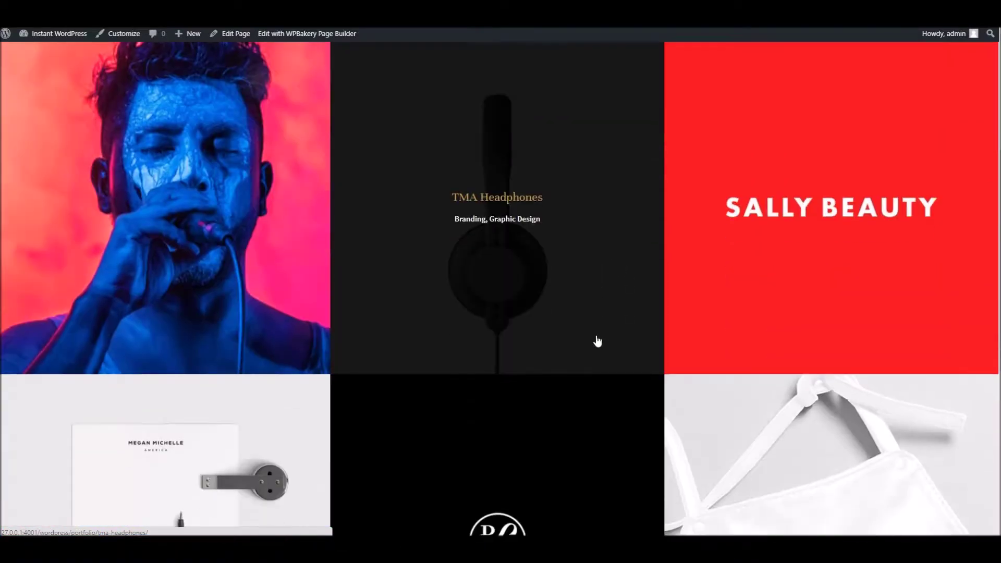
scroll(231, 284, up, 2)
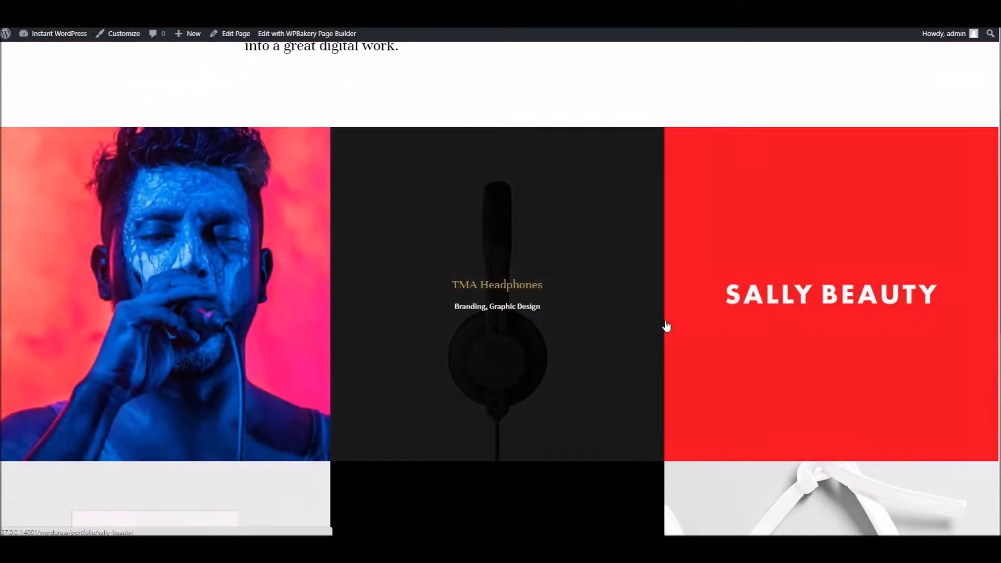
scroll(665, 326, up, 3)
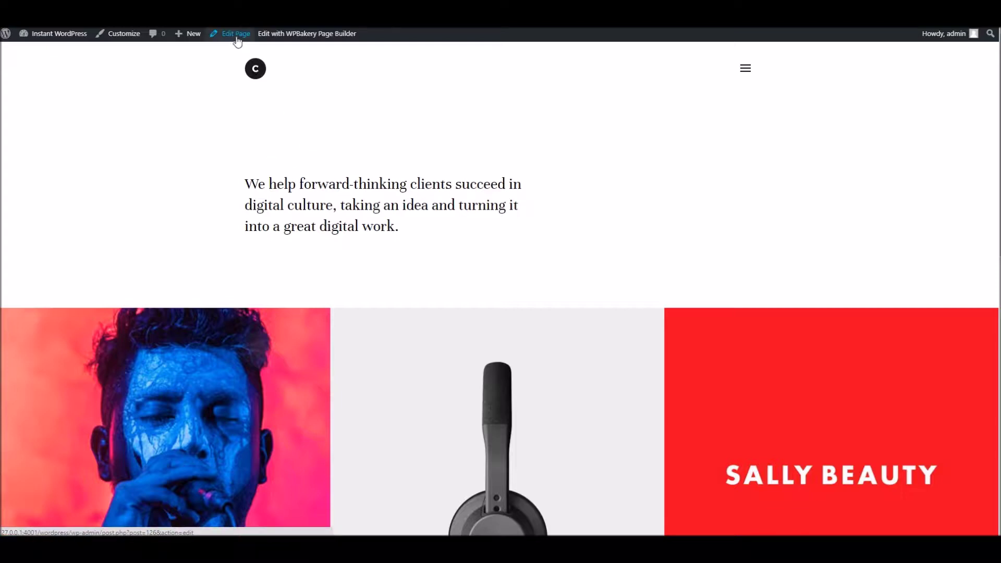
- Create a new WordPress page titled "Dans Home Page"
mouse_move(187, 42)
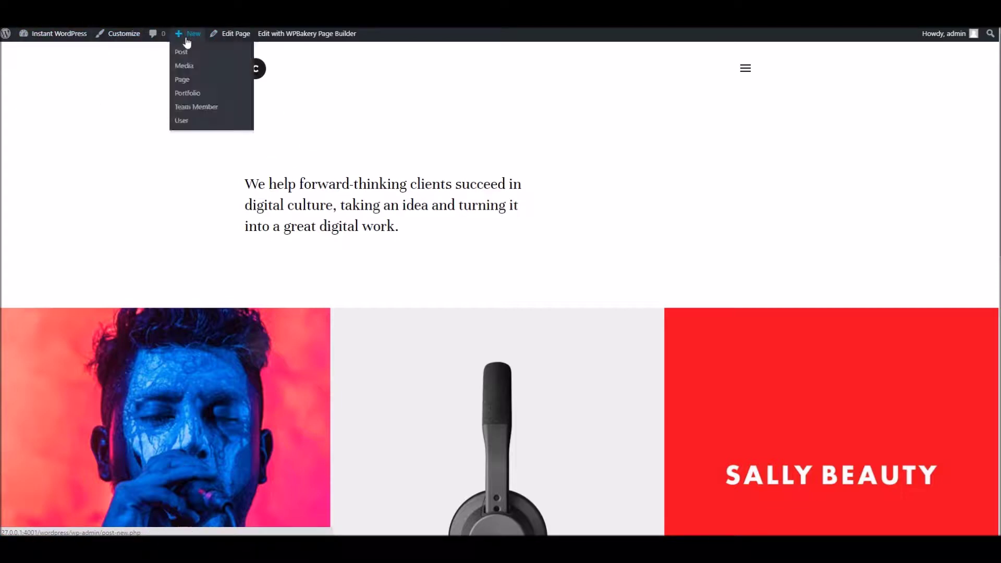
click(183, 79)
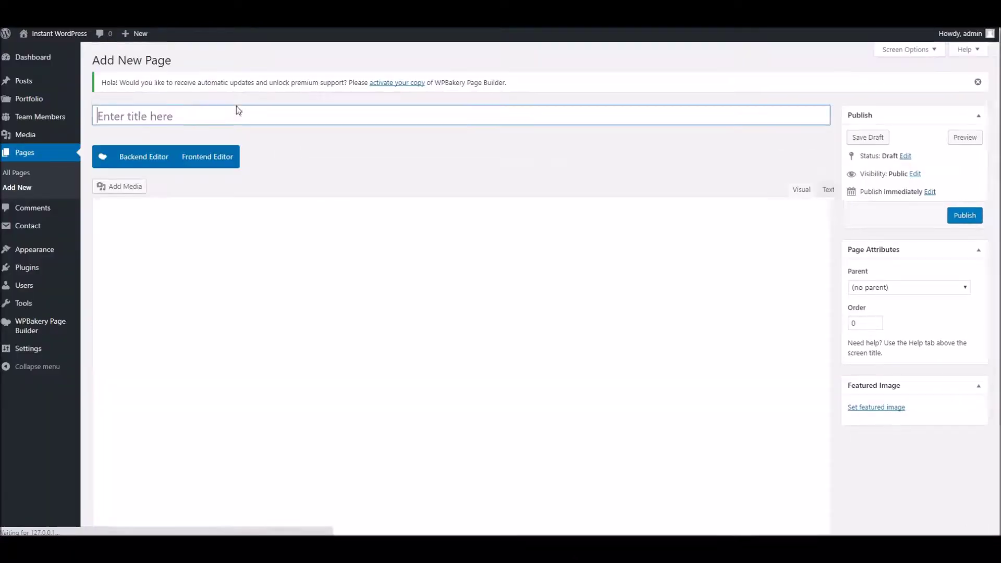
click(228, 124)
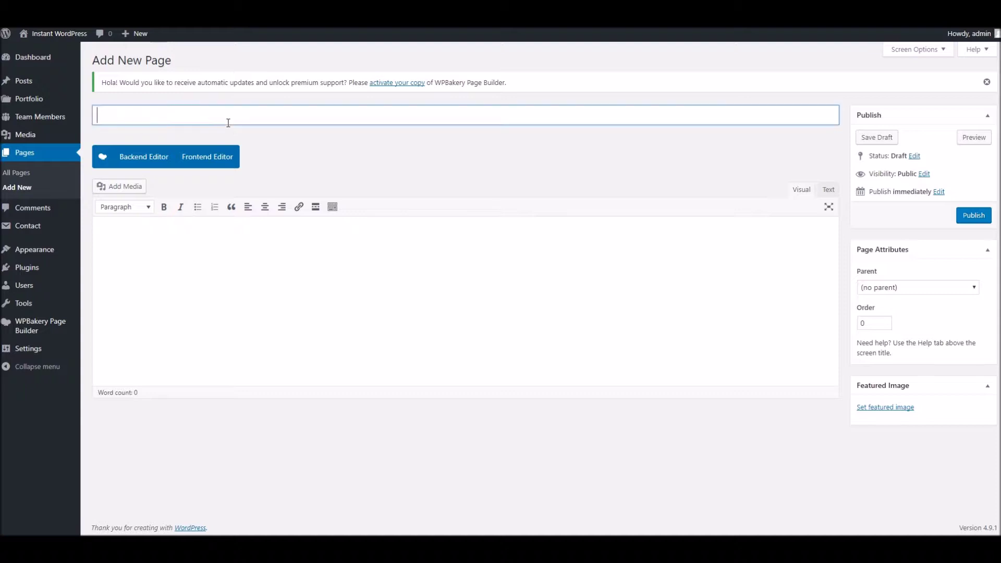
text(Dans Home Pahe)
key(BackSpace)
key(BackSpace)
text(ge)
click(229, 272)
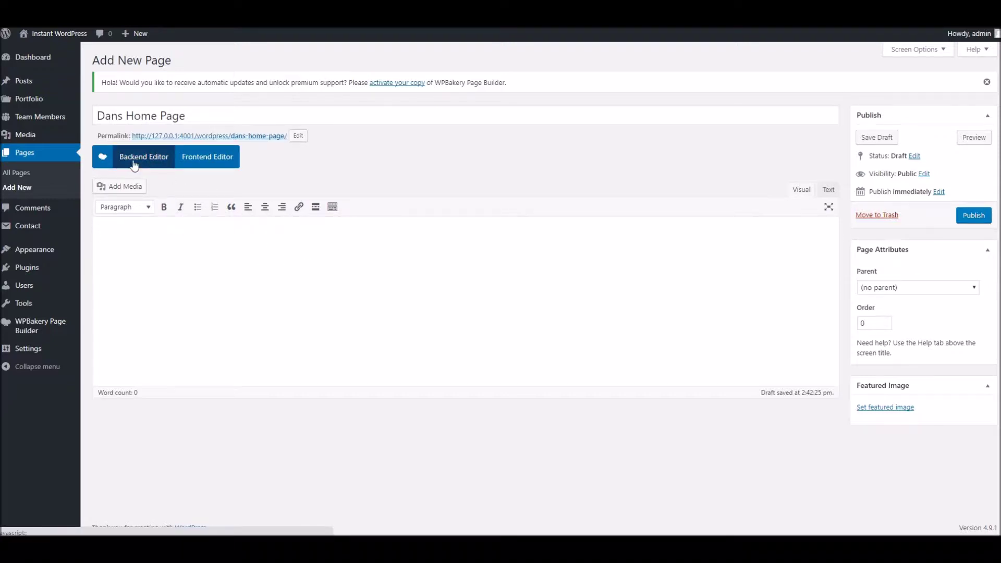
- Switch the page to the WPBakery backend editor and add a Section element
click(149, 159)
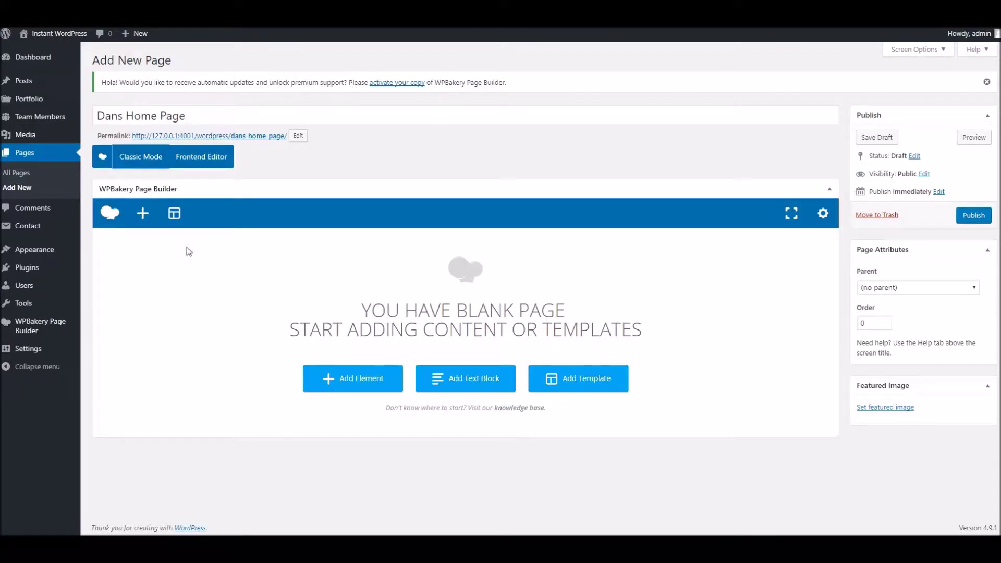
click(144, 214)
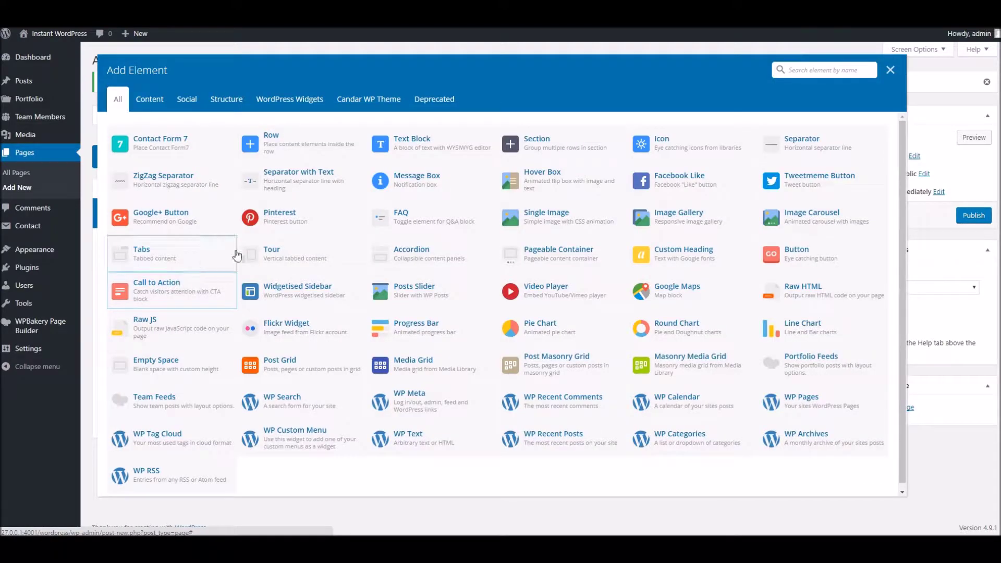
click(533, 142)
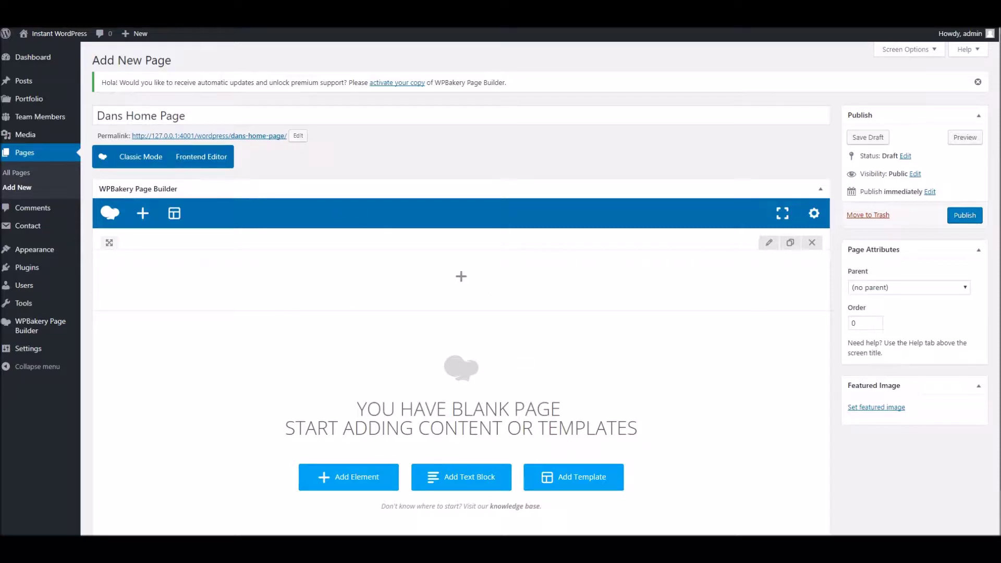
- Visit the site's current home page and examine its intro text and full-width project grid
mouse_move(76, 36)
click(60, 53)
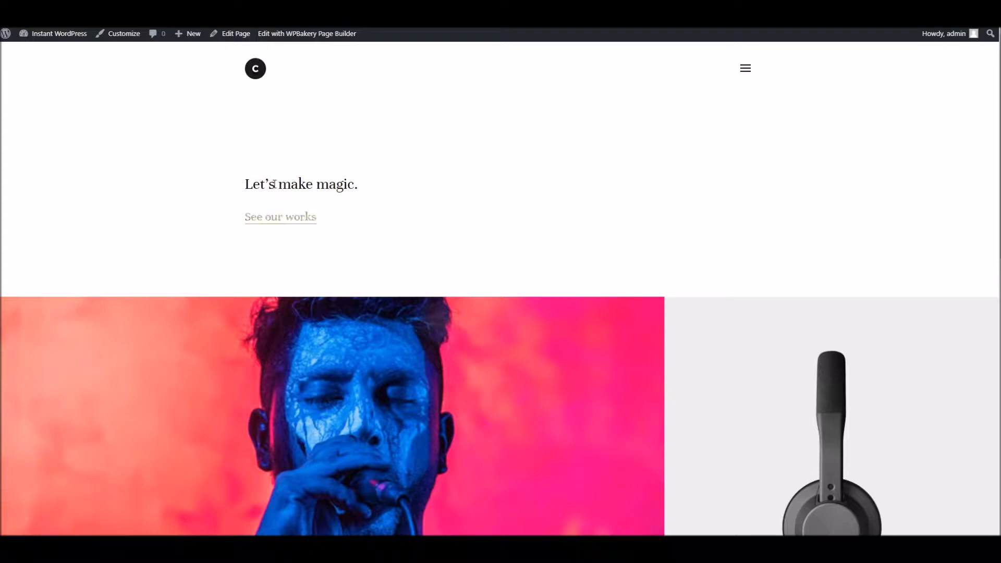
scroll(321, 186, down, 10)
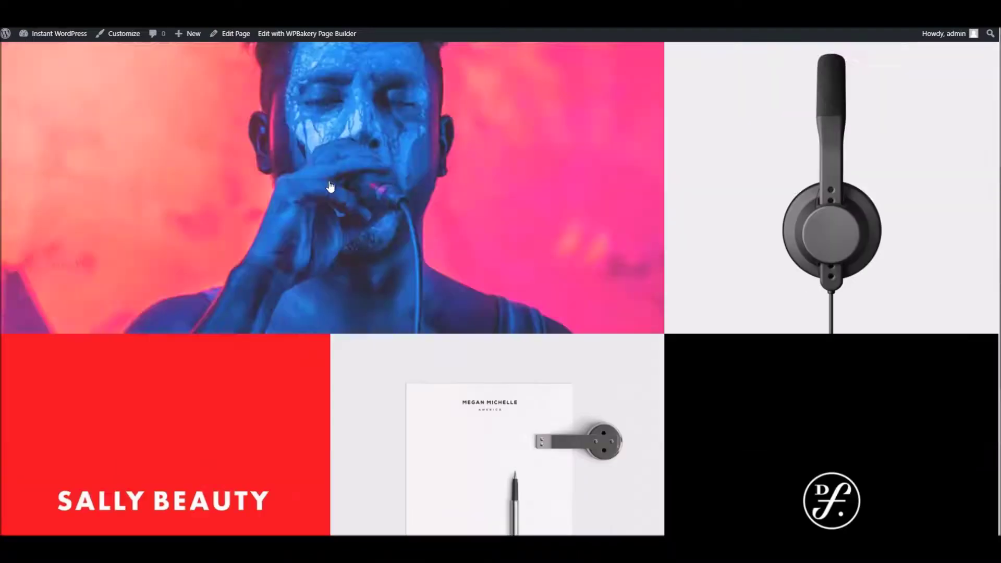
scroll(359, 278, up, 3)
scroll(359, 278, up, 4)
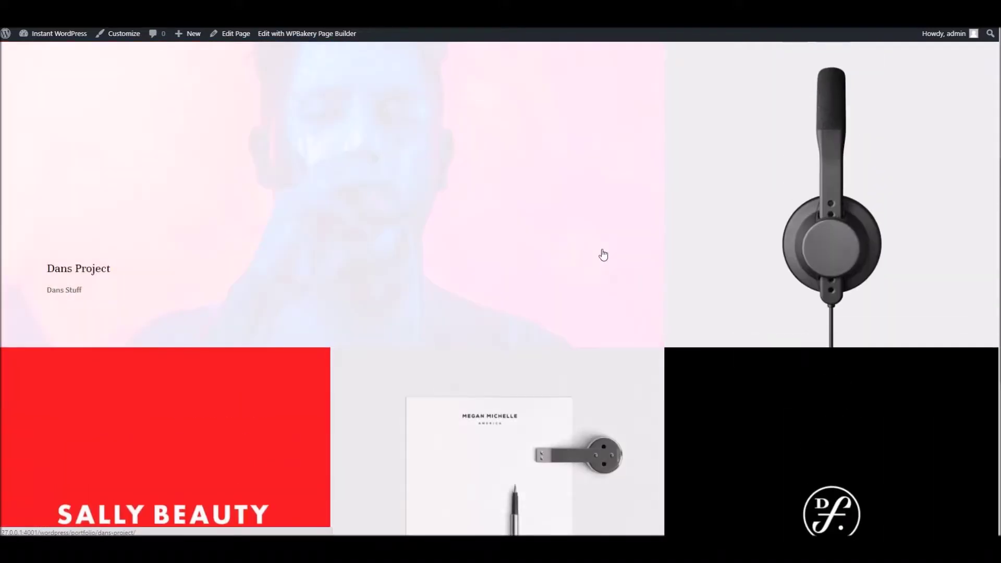
scroll(156, 236, up, 2)
scroll(277, 233, down, 4)
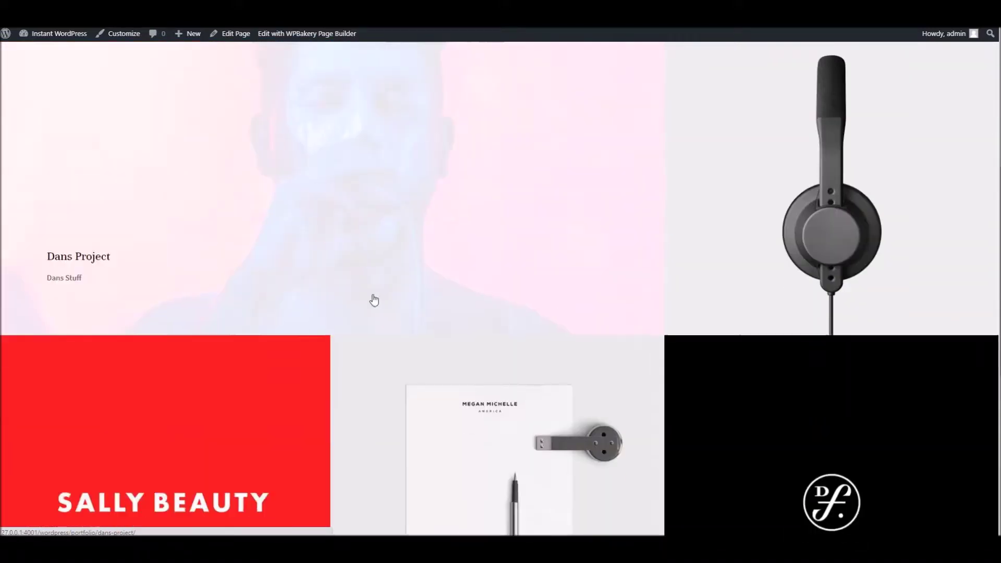
scroll(543, 339, up, 2)
scroll(535, 340, up, 4)
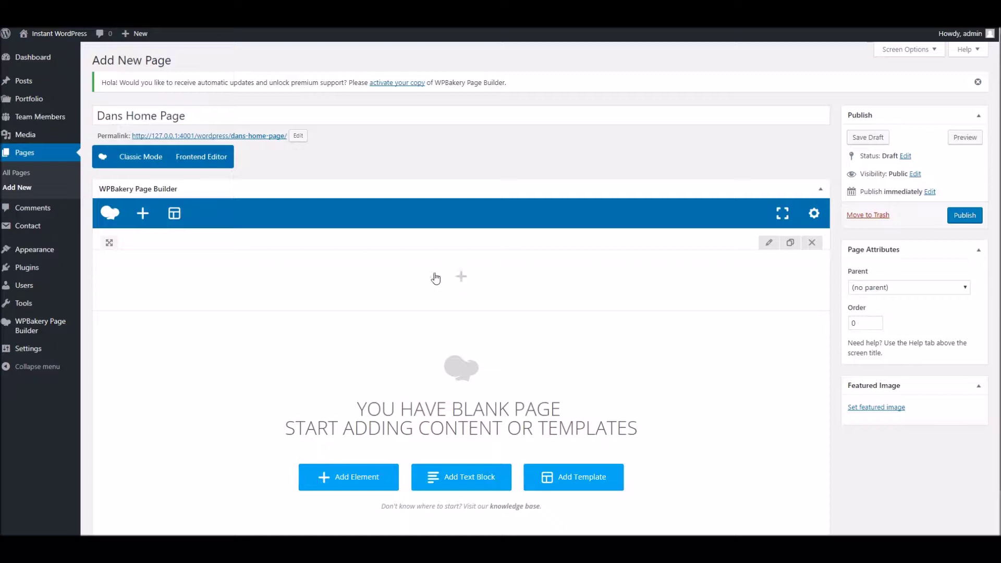
- Add a Row inside the empty section of the new page and place a Text Block in it
click(460, 278)
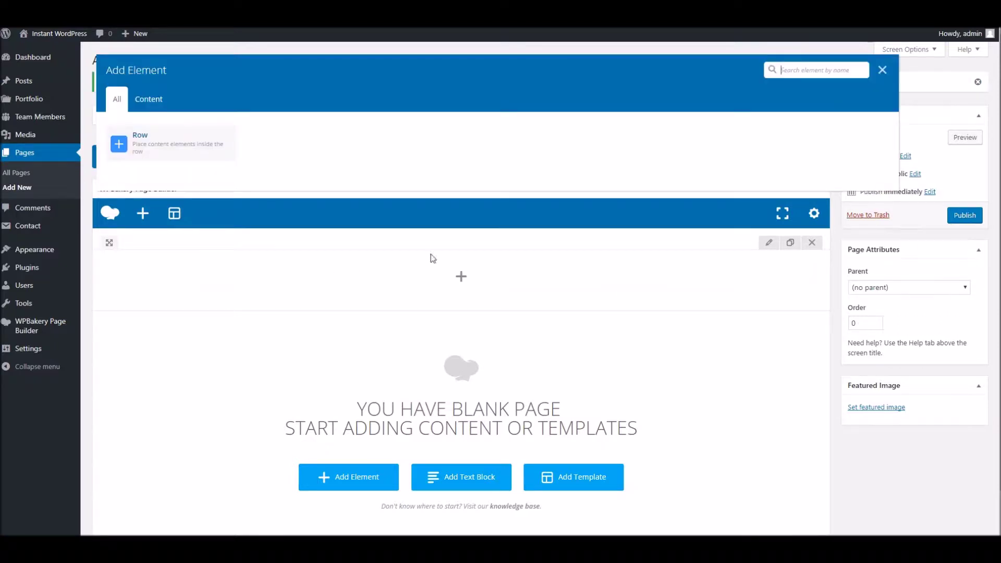
click(184, 148)
click(468, 305)
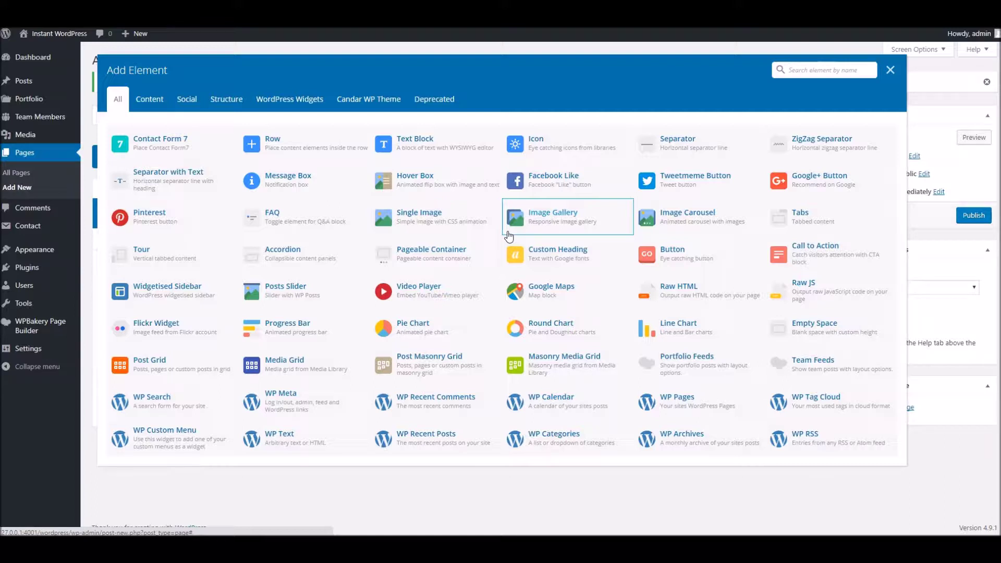
click(428, 138)
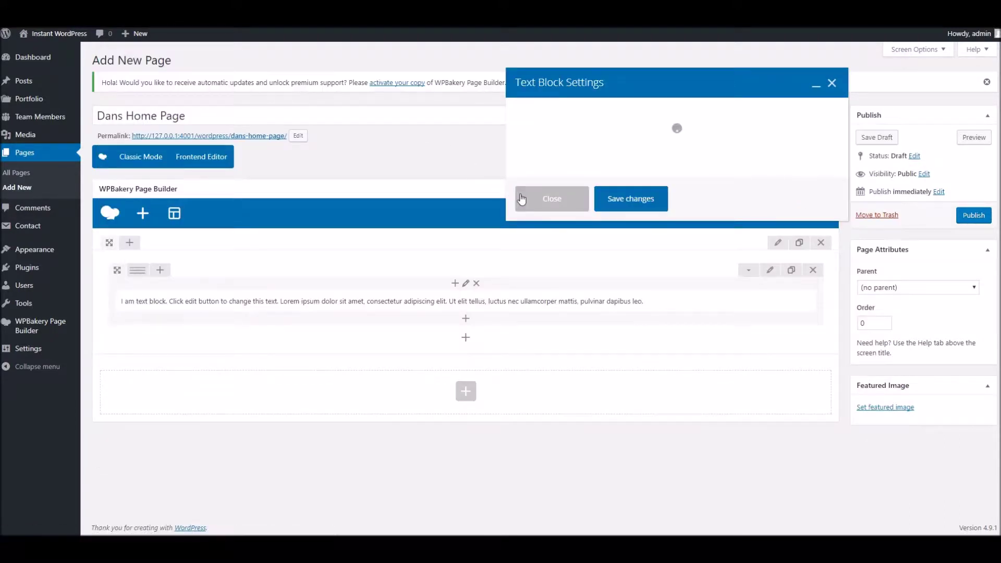
- Replace the text block's placeholder with "Welcome to my awesome page" and a second paragraph "Its quite cool"
drag(589, 228, 476, 180)
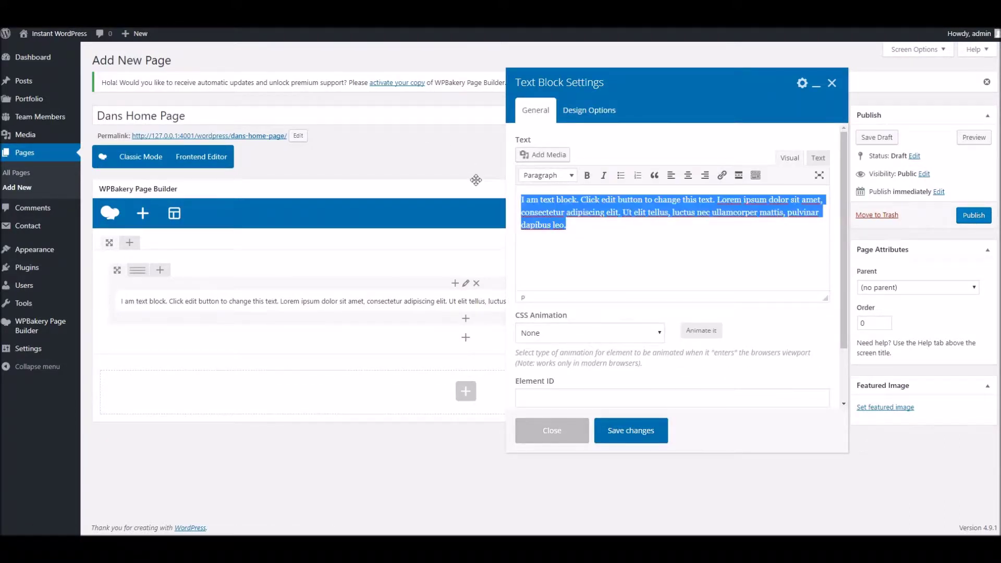
text(Welcome to my awesome page)
key(Return)
text(I)
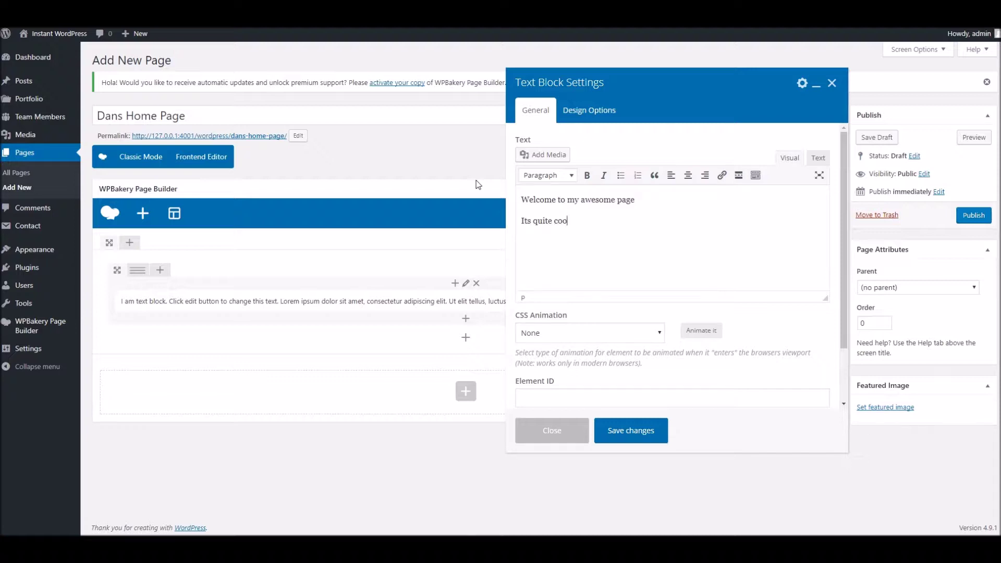
- Format the line "Welcome to my awesome page" as Heading 1
shift+click(521, 202)
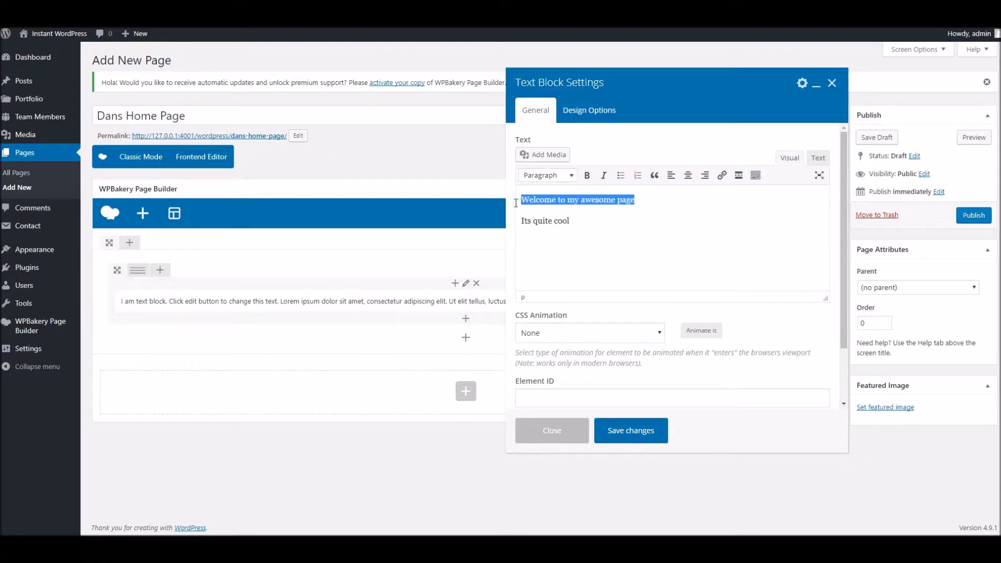
click(567, 175)
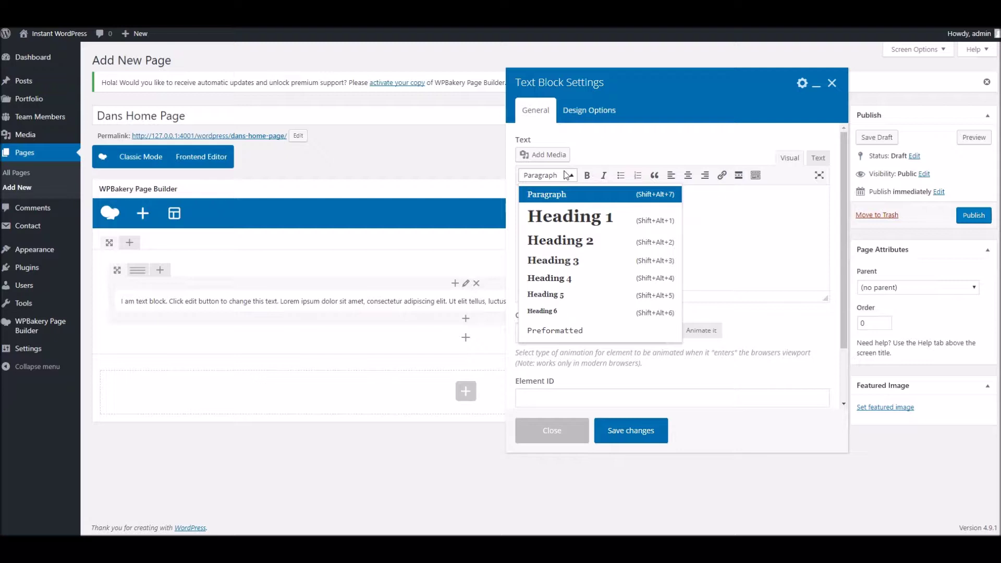
click(582, 218)
click(592, 242)
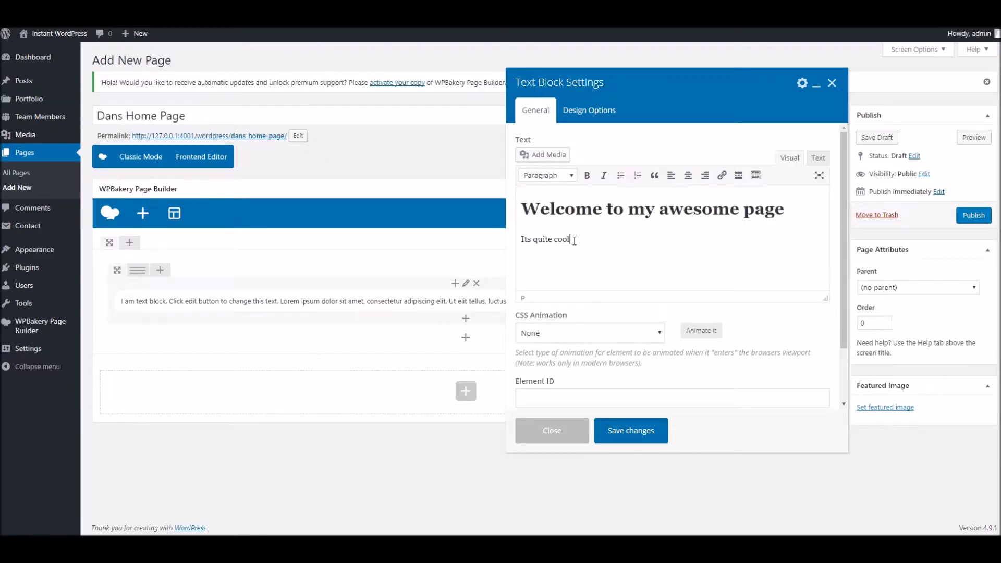
- Show the text editor's extra formatting options, save the text block settings and publish the page
drag(588, 238, 521, 239)
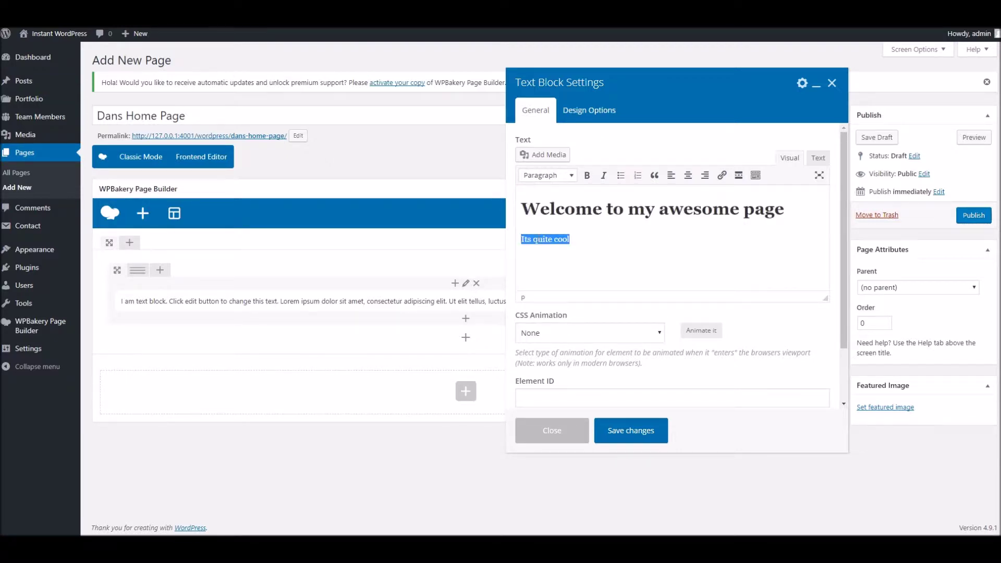
click(757, 176)
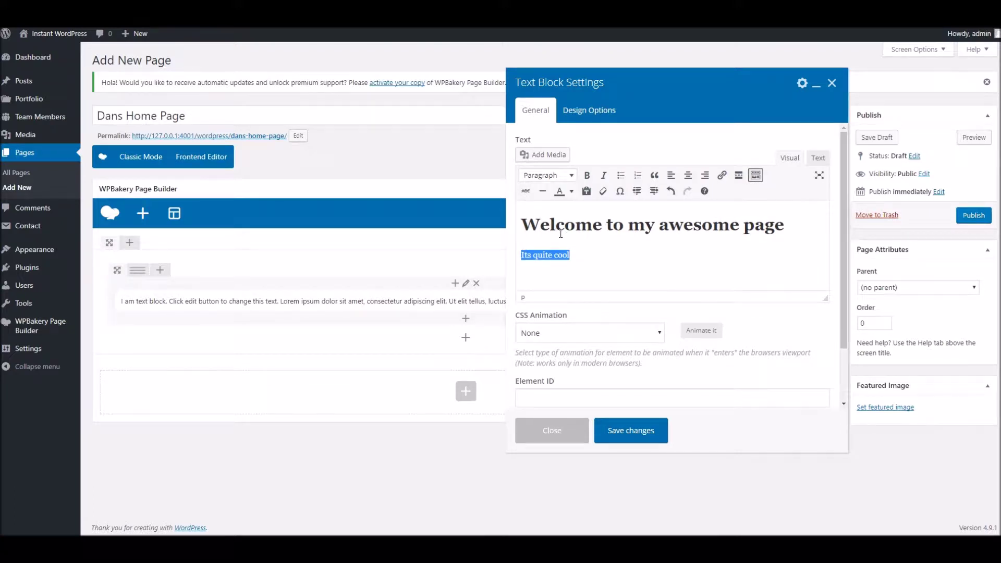
click(630, 435)
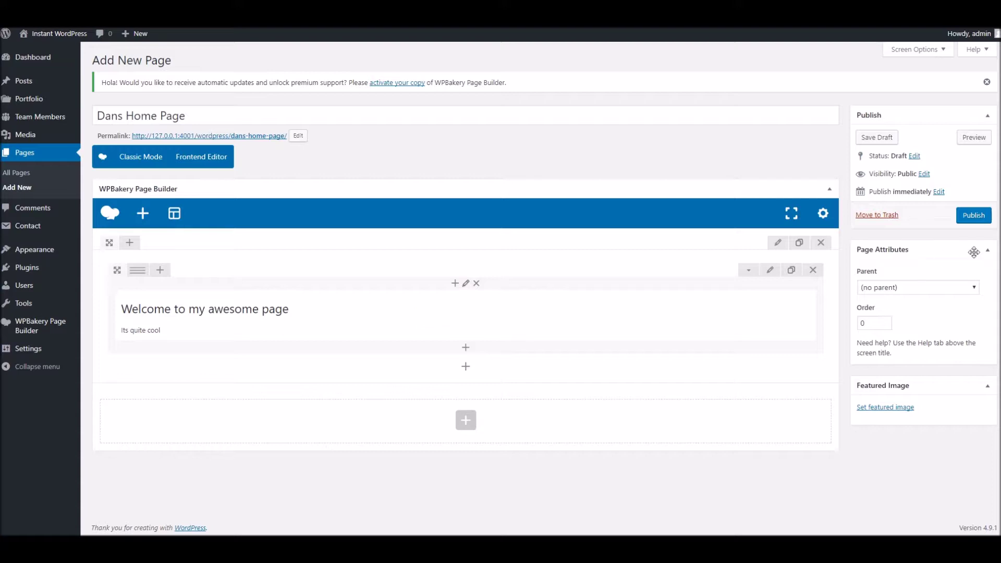
click(976, 217)
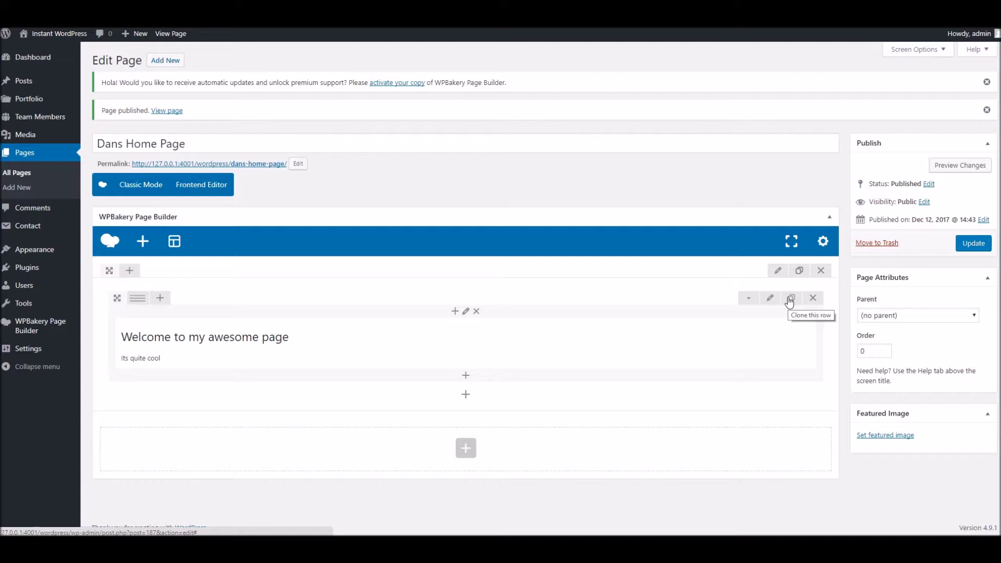
- Clone the welcome text row and move the copy out of the section, placing it below as a separate row
click(791, 298)
scroll(209, 360, down, 2)
mouse_move(132, 306)
mouse_down()
mouse_move(178, 401)
mouse_move(205, 400)
mouse_up()
scroll(337, 425, down, 2)
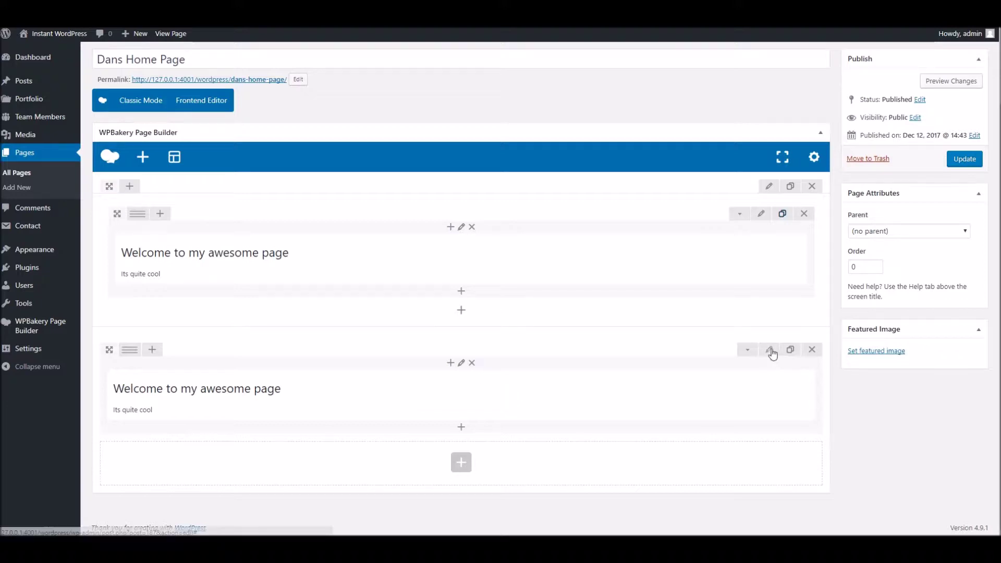
- Give the standalone lower row a light grey background colour in its design options, save the row settings and update the page
click(769, 349)
click(591, 113)
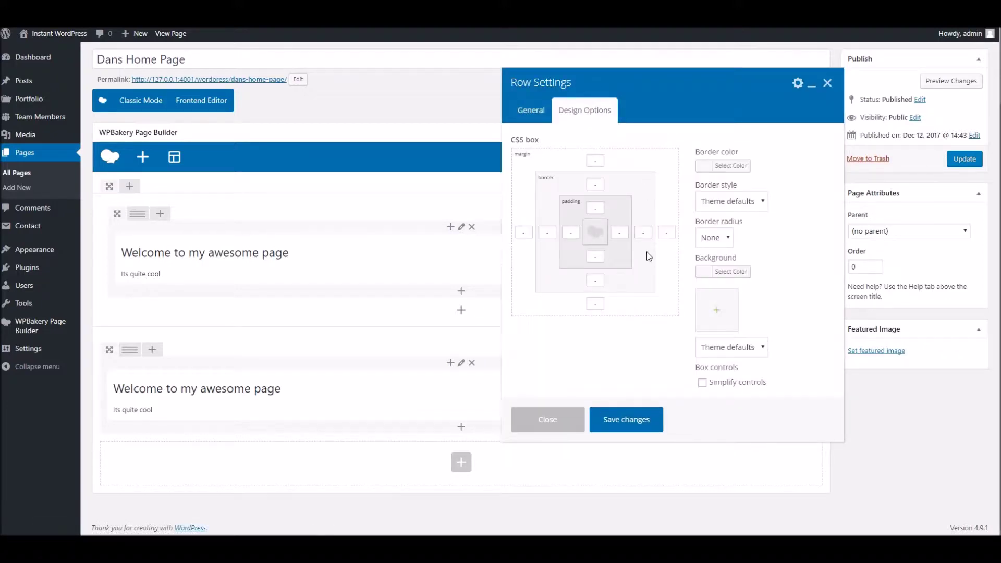
click(726, 168)
click(726, 170)
click(727, 271)
click(728, 314)
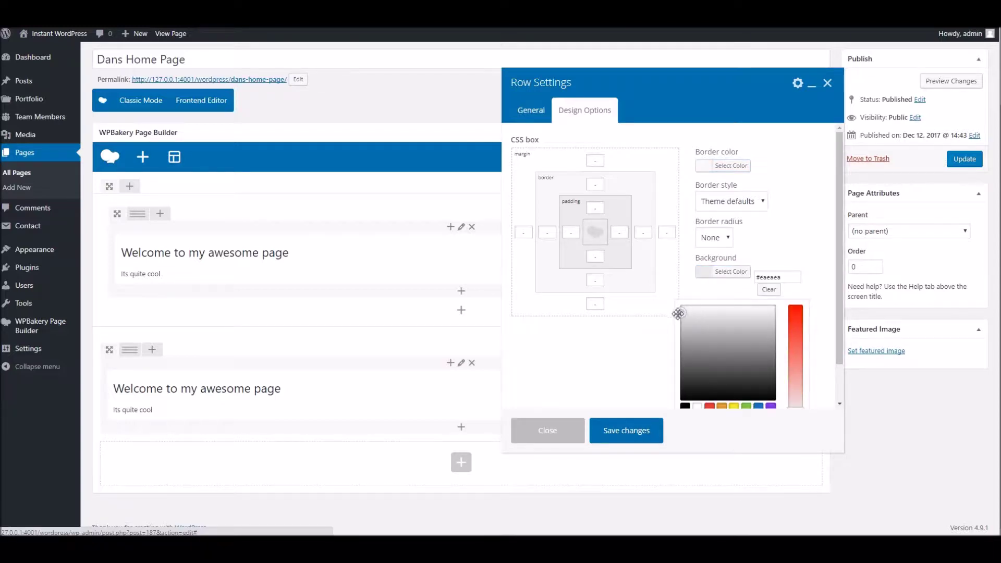
click(623, 431)
click(949, 161)
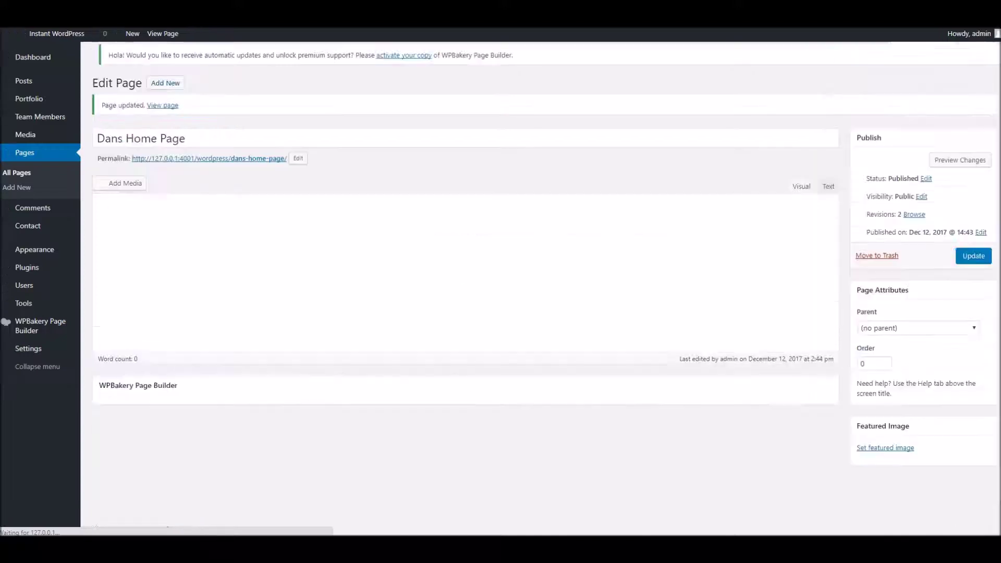
- Reload the published page and compare how the row inside the section and the standalone row are displayed
click(263, 2)
right_click(263, 2)
click(284, 16)
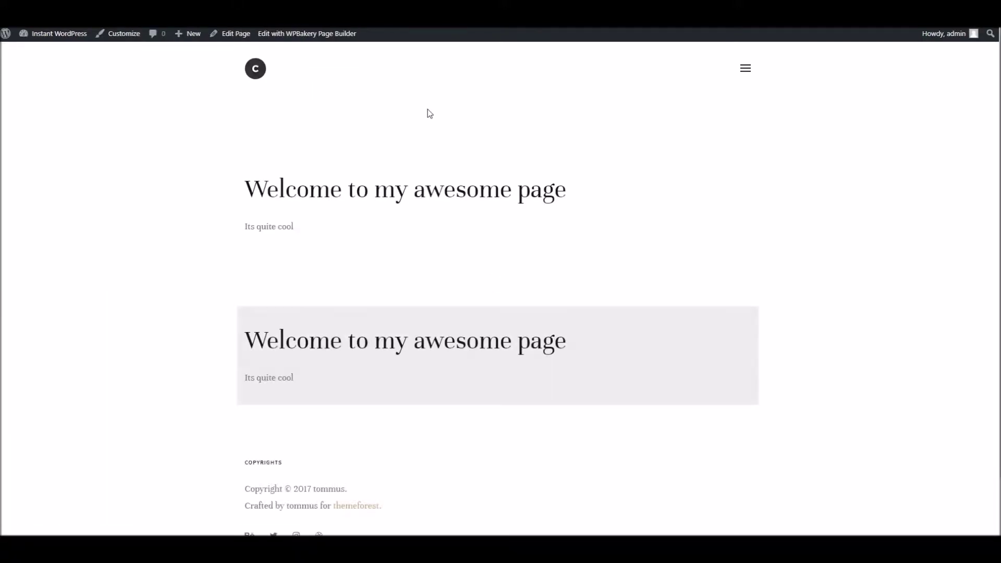
scroll(418, 209, down, 1)
scroll(347, 260, up, 1)
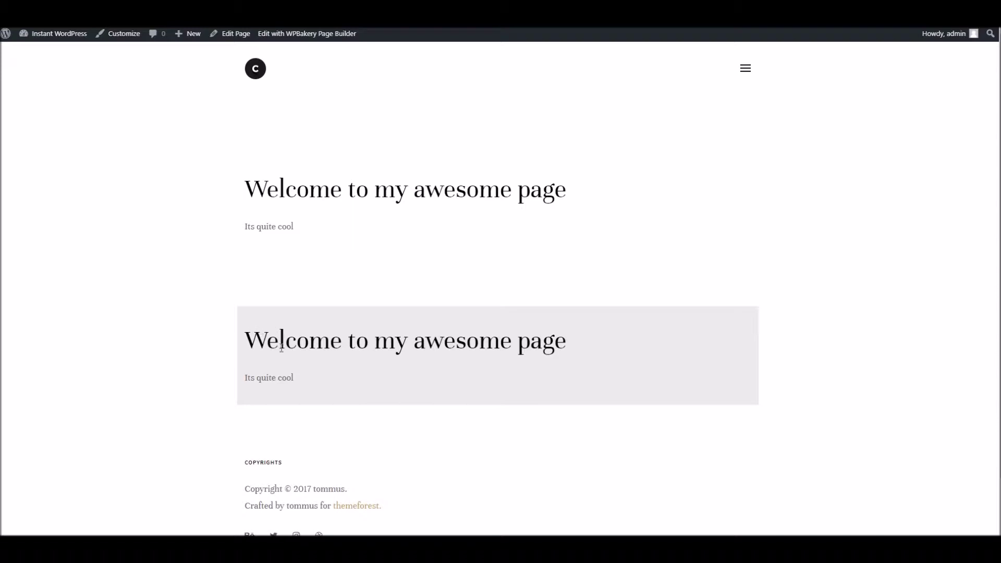
drag(241, 318, 240, 383)
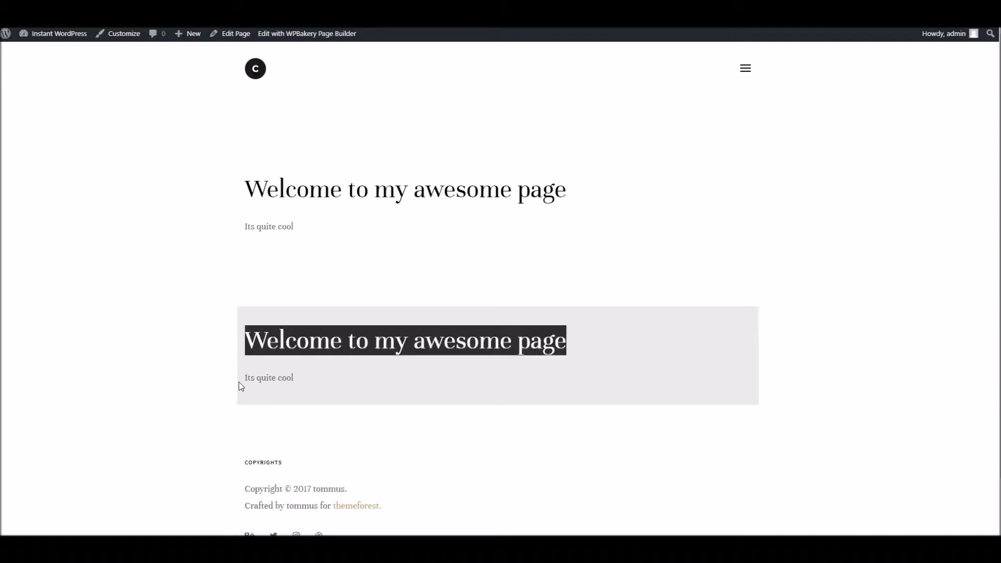
click(235, 353)
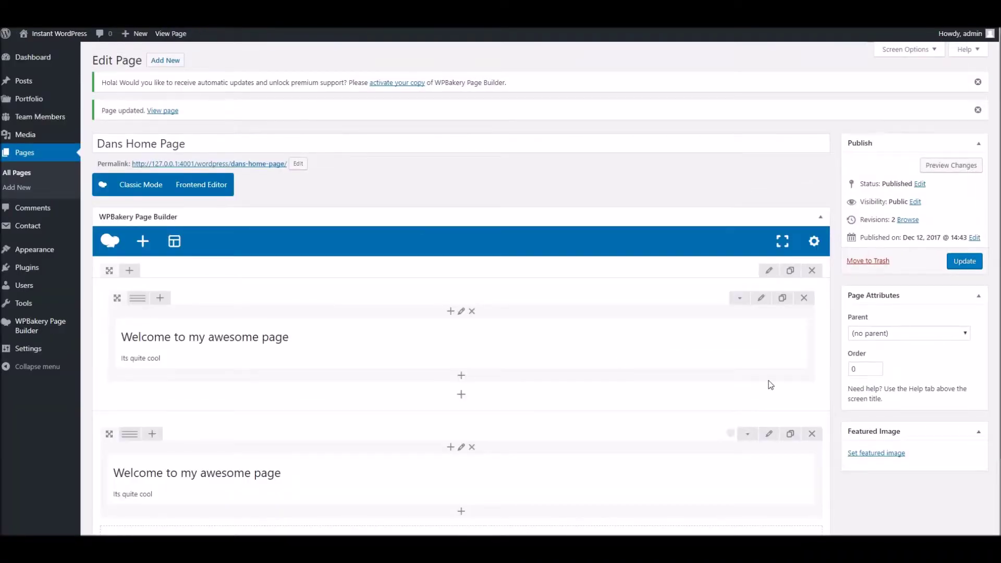
- Set the row stretch of the standalone lower row to Stretch row, save its settings and update the page
scroll(771, 384, down, 2)
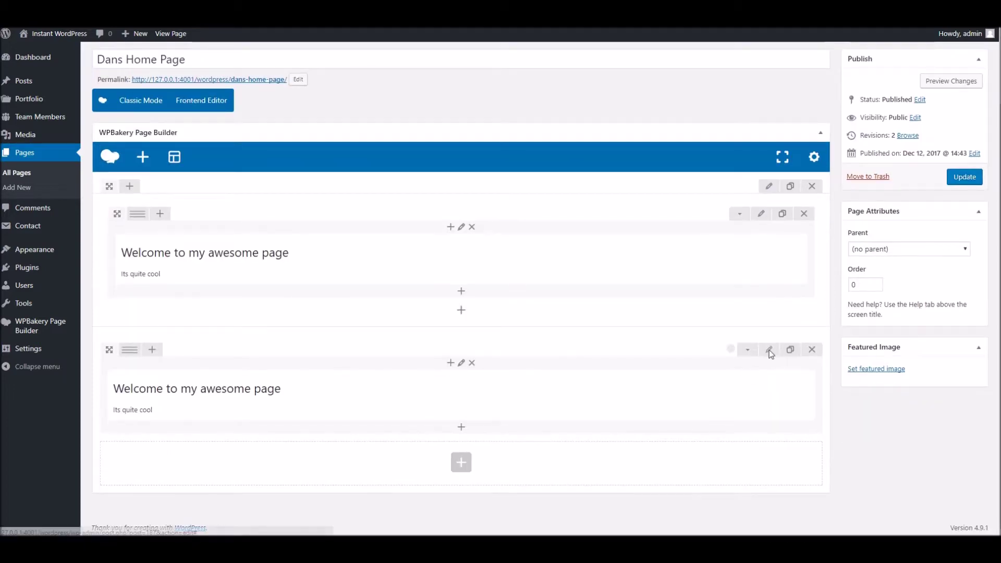
click(770, 350)
click(556, 159)
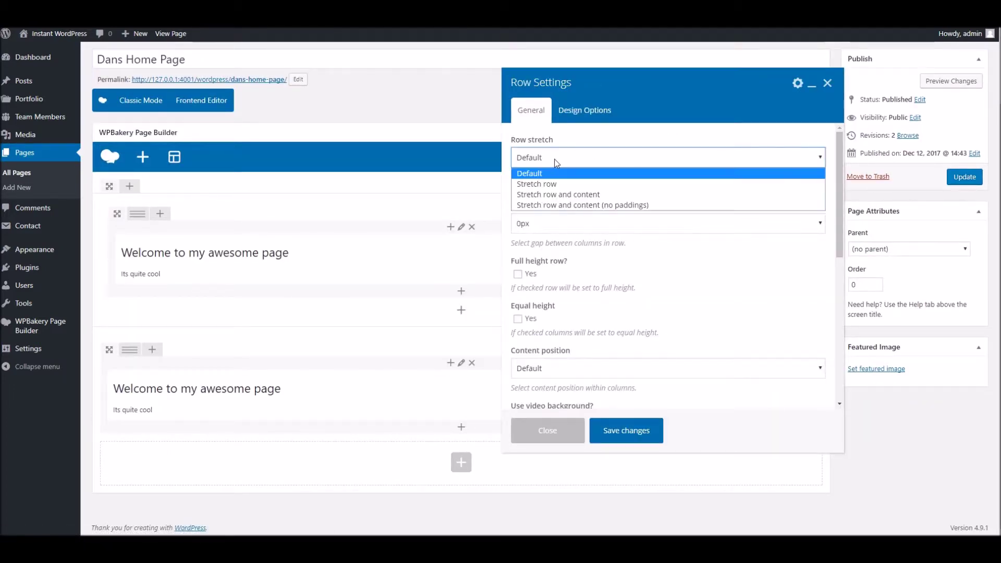
click(559, 179)
click(641, 429)
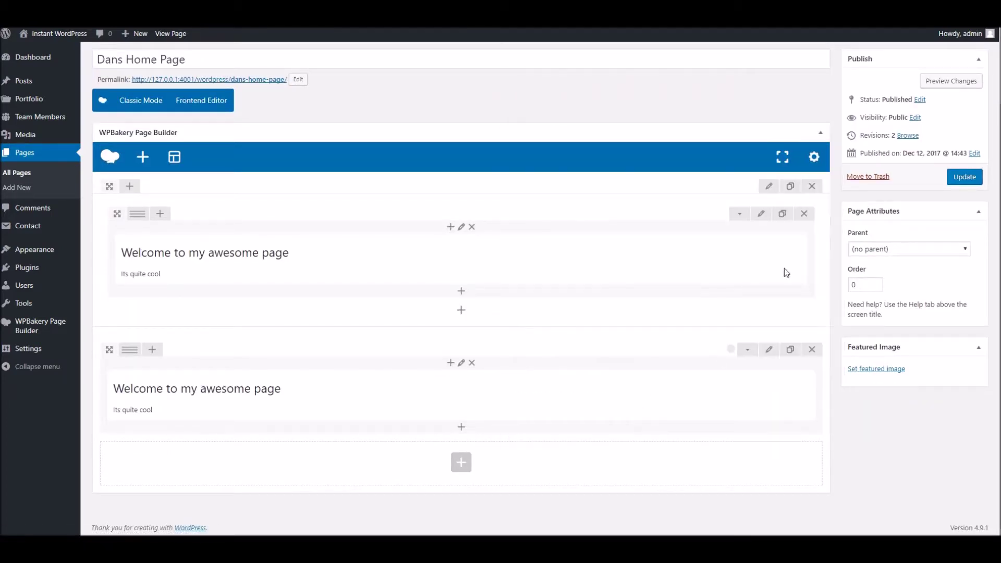
click(963, 177)
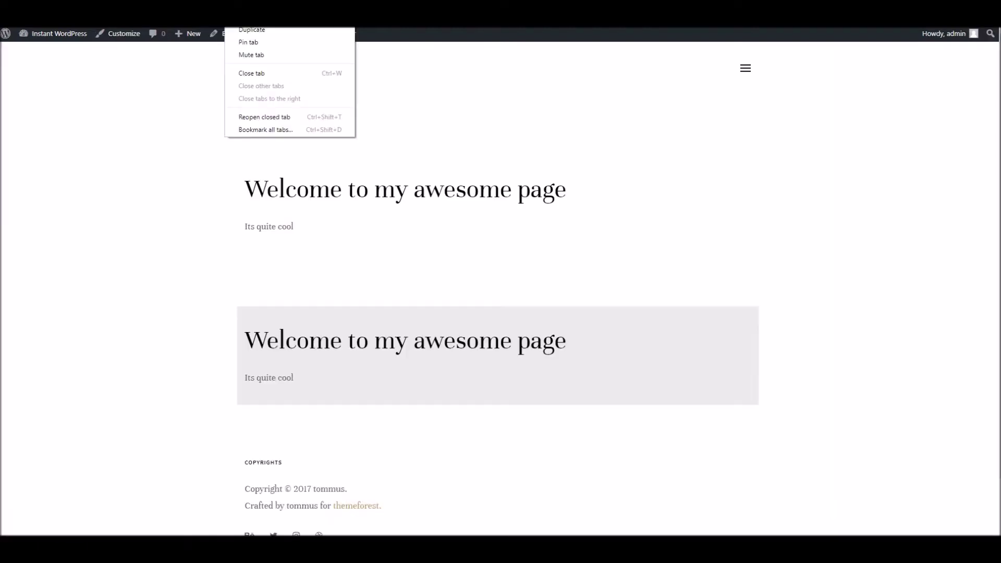
- Reload the published page and check how wide the grey row's background and its content are displayed
click(307, 34)
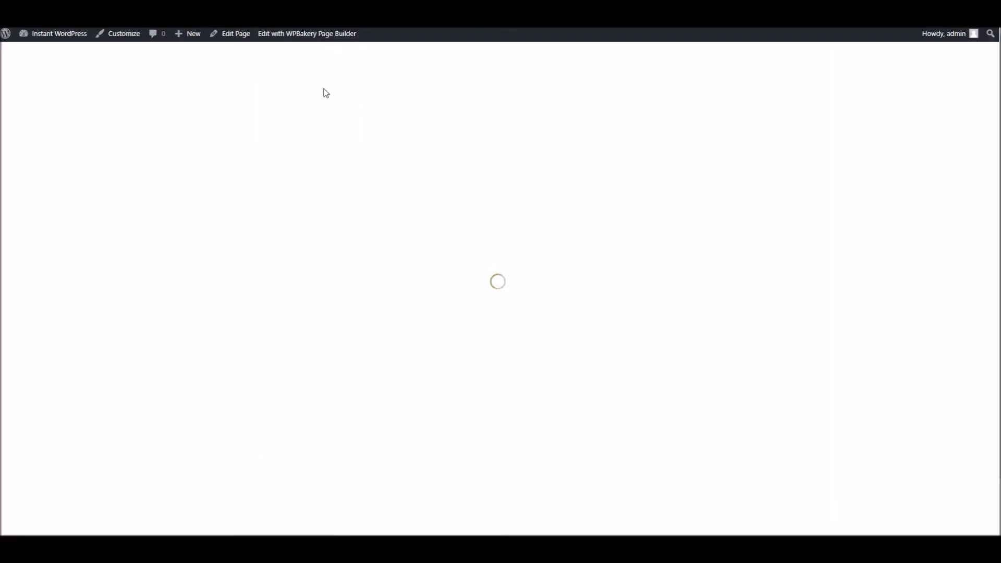
scroll(321, 264, down, 2)
scroll(320, 263, up, 2)
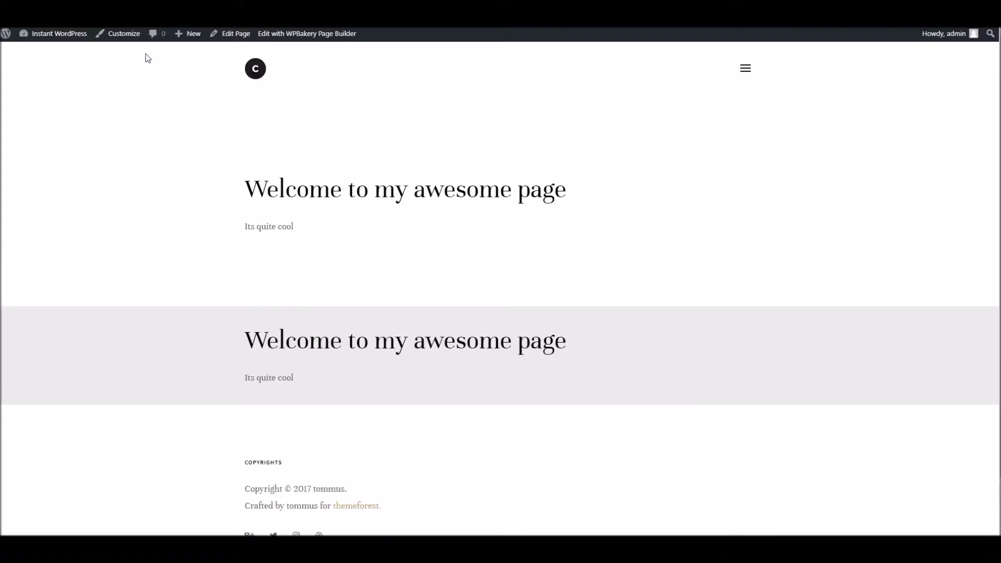
- Return to the page editor, clone the light grey row and set the copy's background colour to #cecece
key(ctrl+shift+Tab)
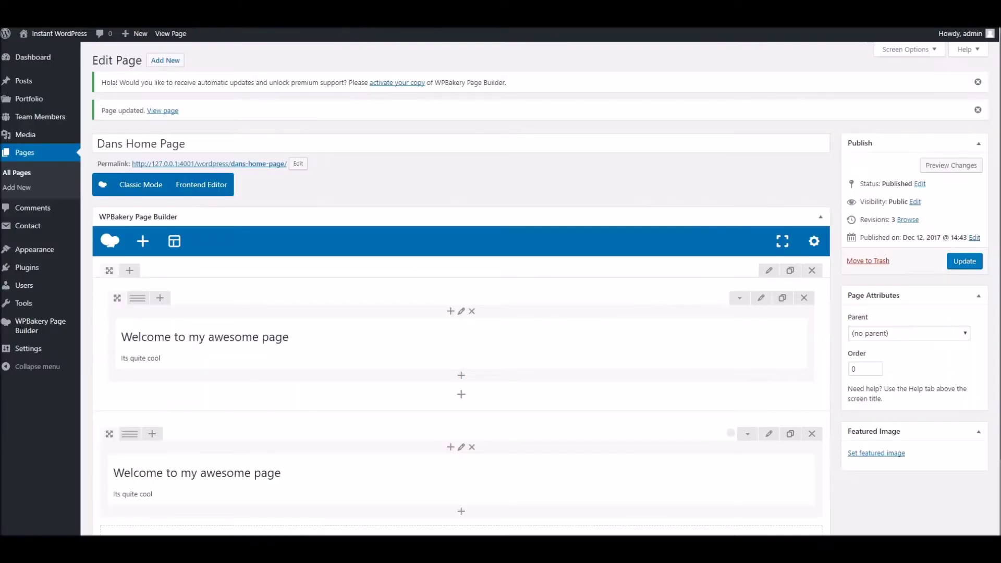
scroll(741, 378, down, 2)
click(790, 355)
scroll(769, 334, down, 3)
click(769, 299)
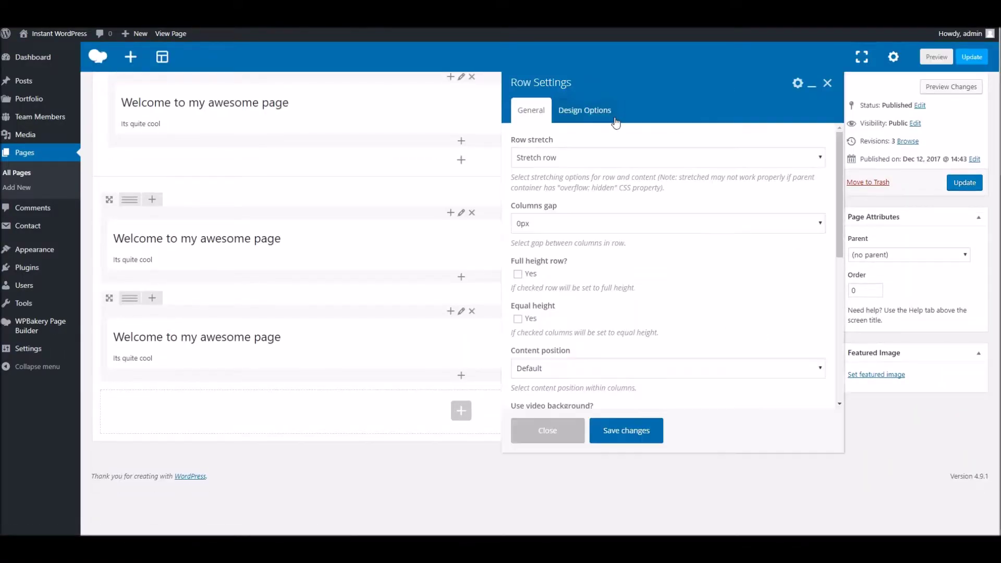
click(585, 110)
click(732, 272)
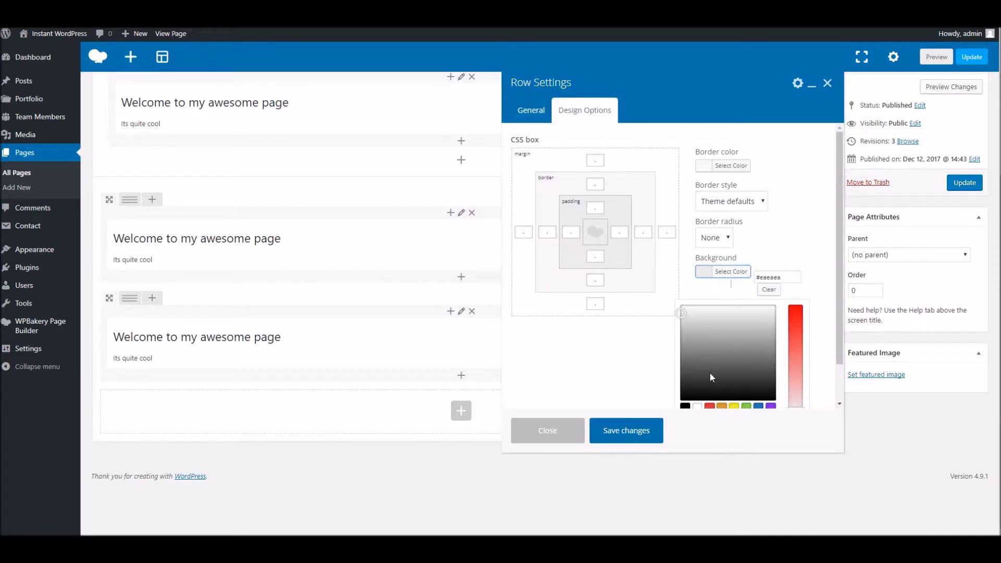
drag(680, 313, 677, 323)
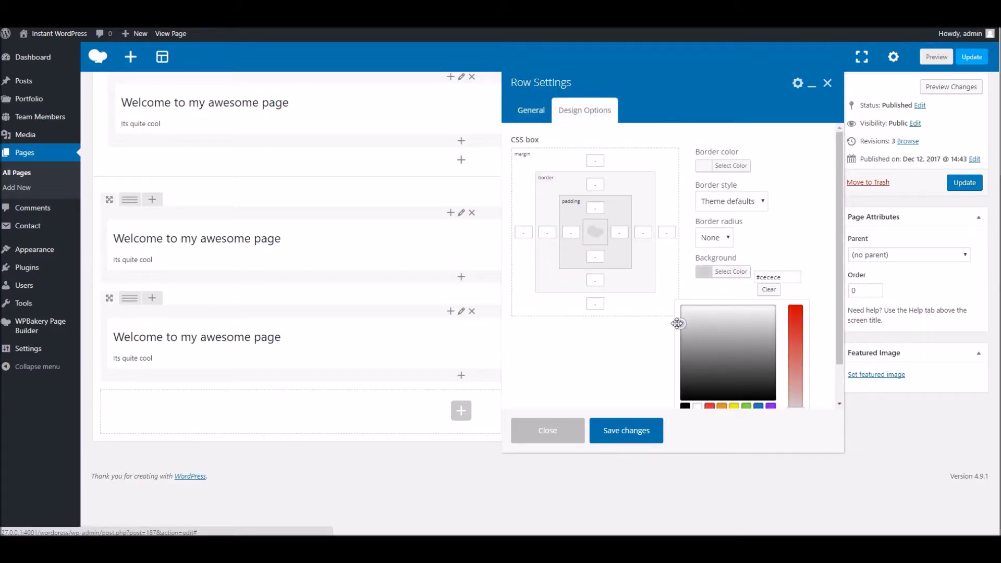
- Set the cloned row's stretch option to Stretch row and content, save its settings and update the page
click(532, 120)
click(540, 159)
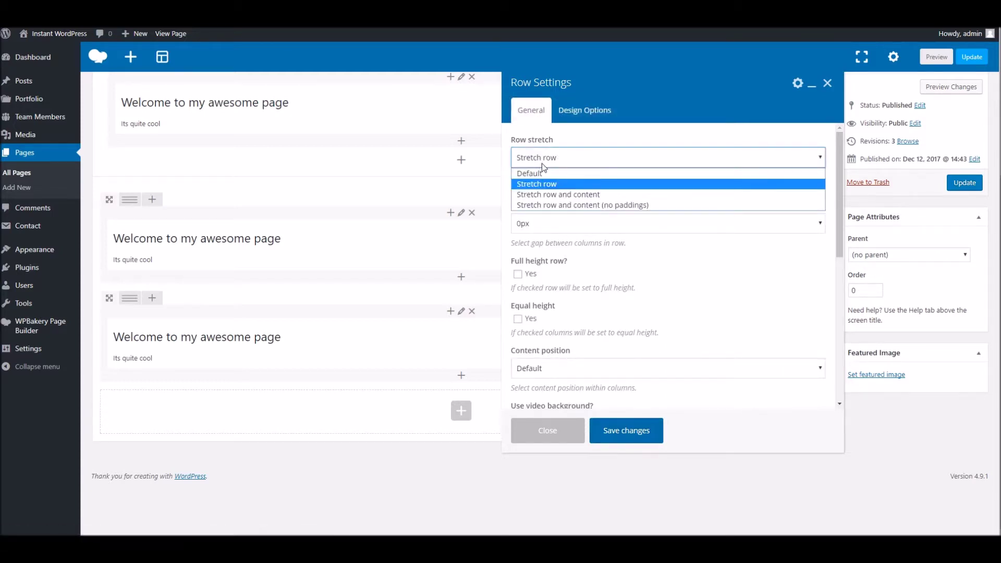
click(541, 194)
click(624, 430)
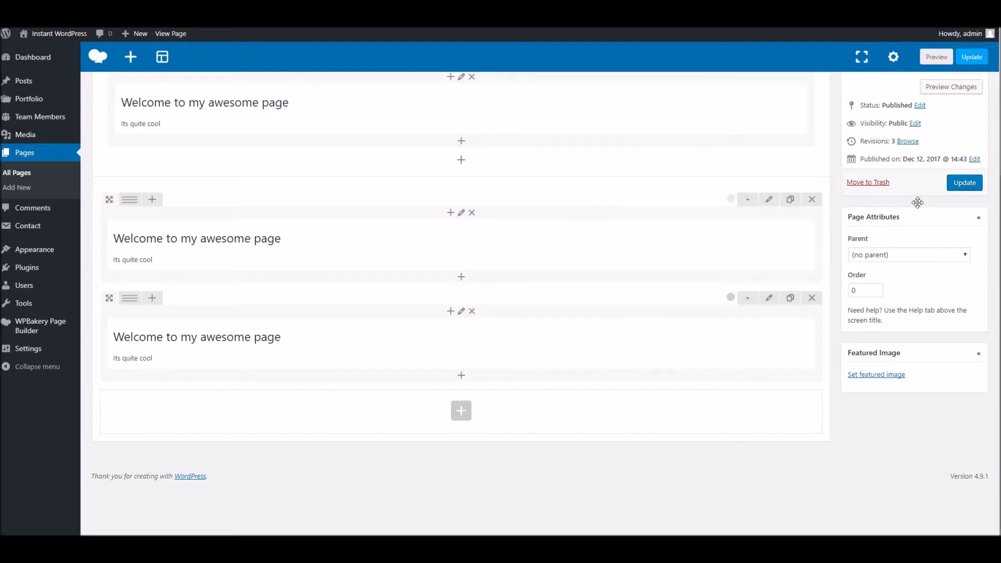
click(963, 182)
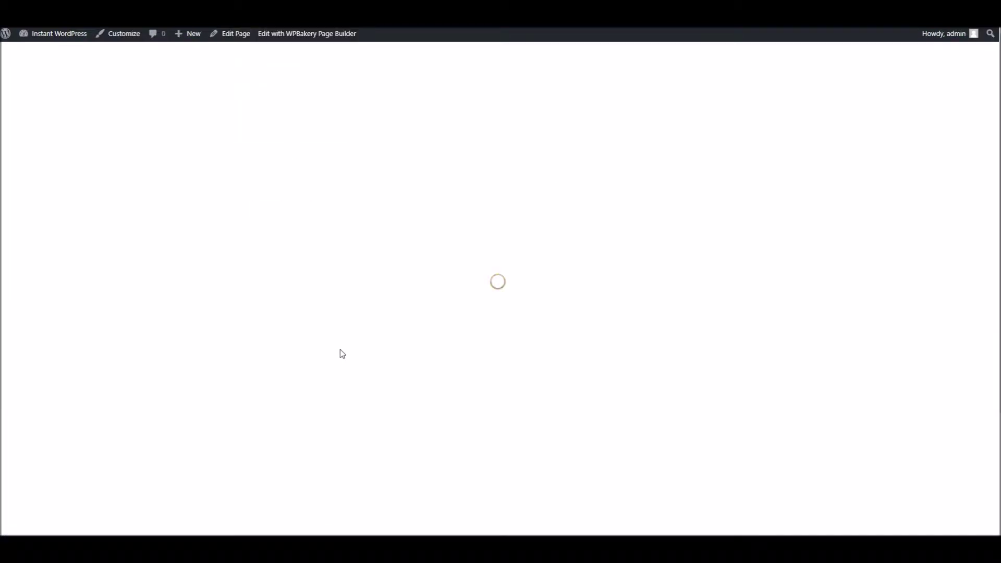
- Compare the section row, the stretched row and the row with stretched content on the published page
scroll(331, 351, down, 1)
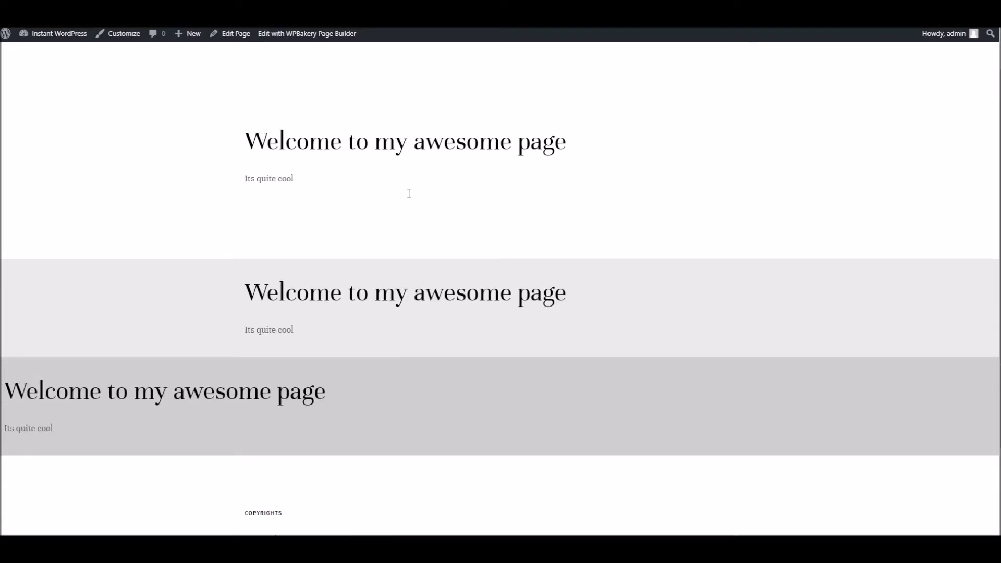
scroll(369, 317, down, 1)
scroll(378, 174, up, 2)
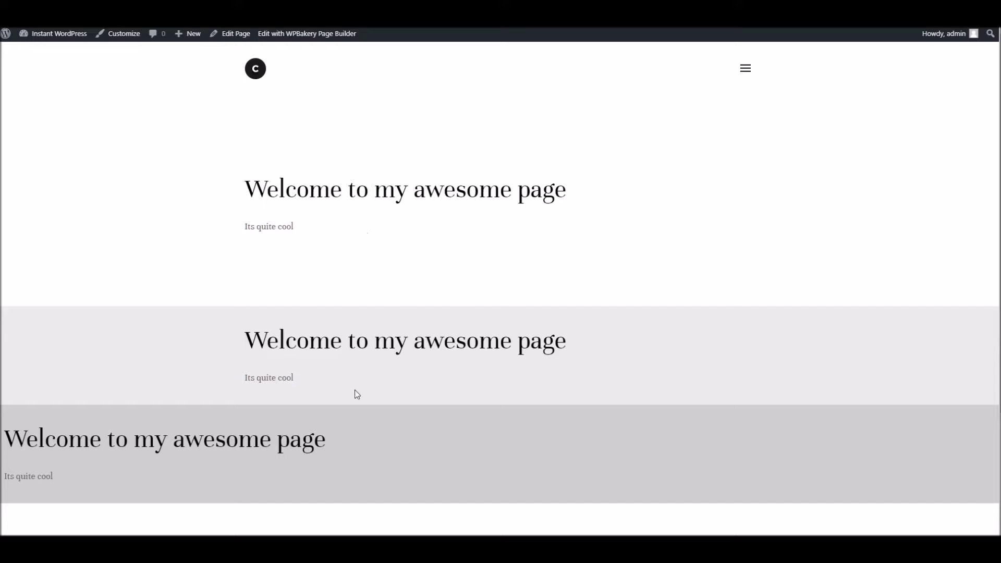
scroll(359, 340, down, 1)
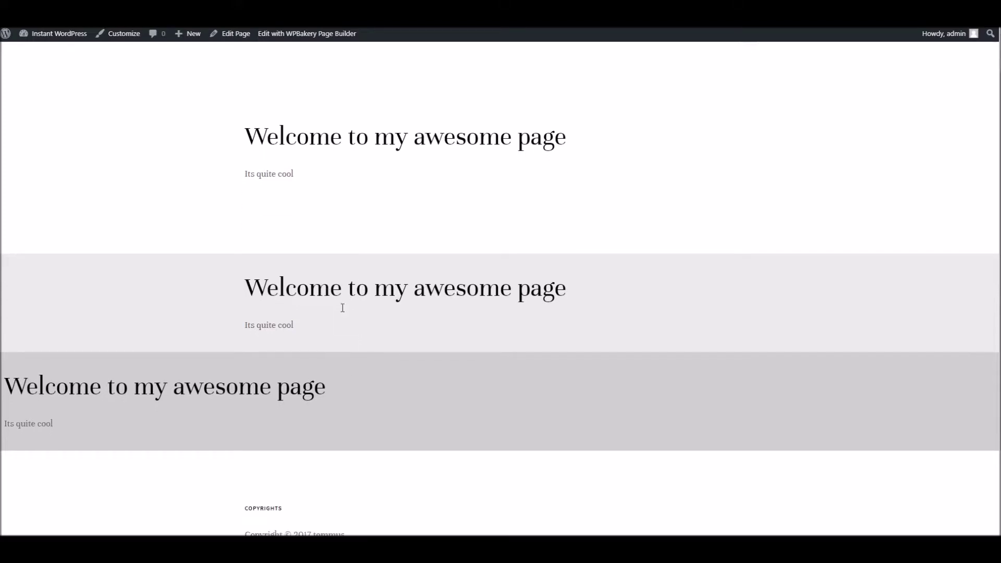
scroll(369, 378, down, 2)
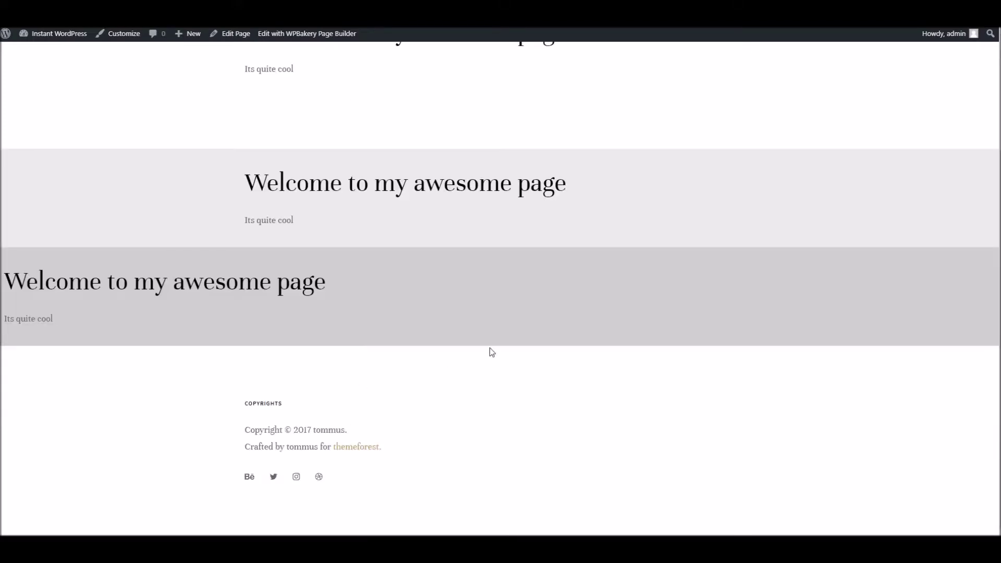
scroll(312, 345, up, 3)
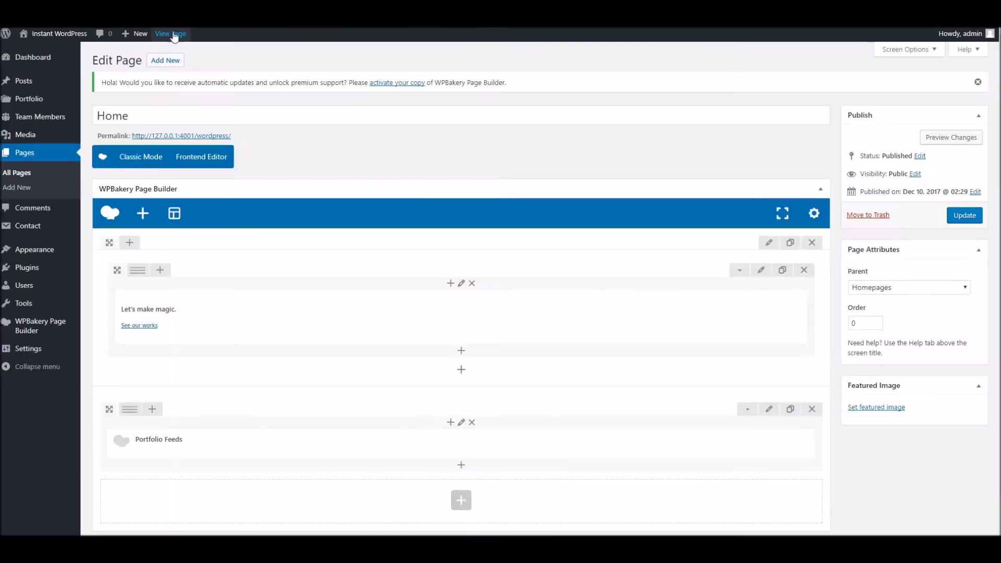
- Delete the darker grey cloned row from Dans Home Page in the page editor
scroll(647, 316, down, 1)
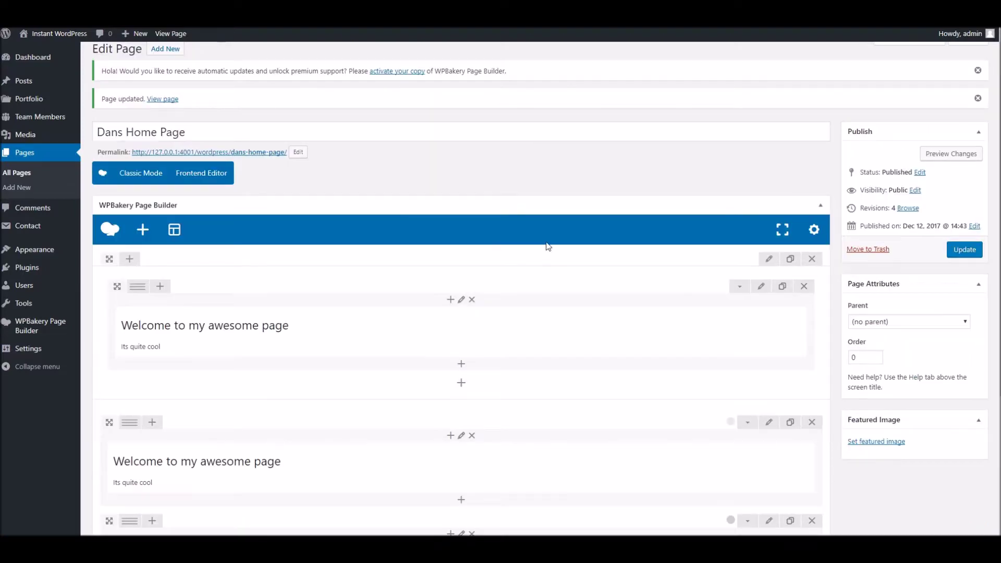
scroll(820, 305, down, 4)
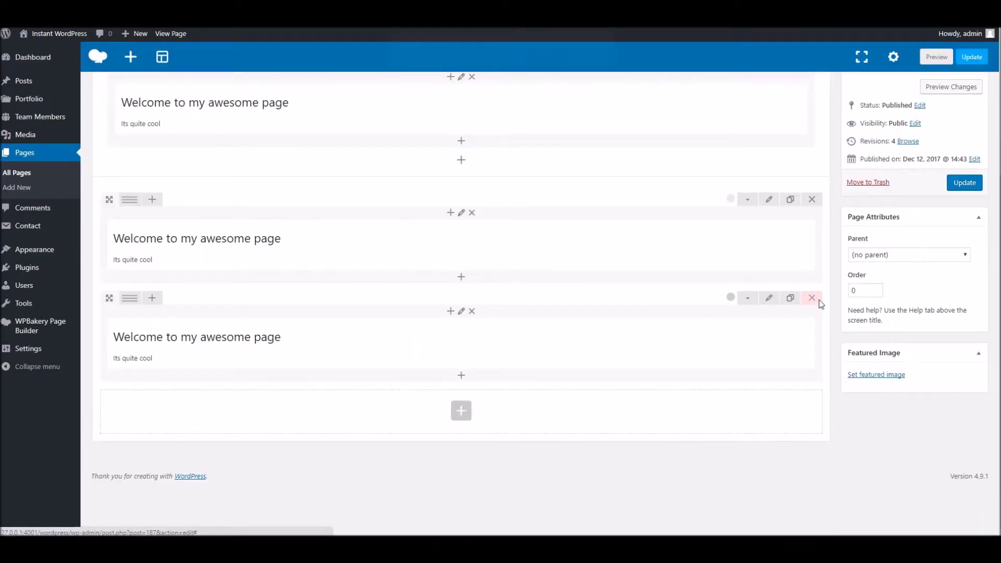
click(812, 298)
click(537, 79)
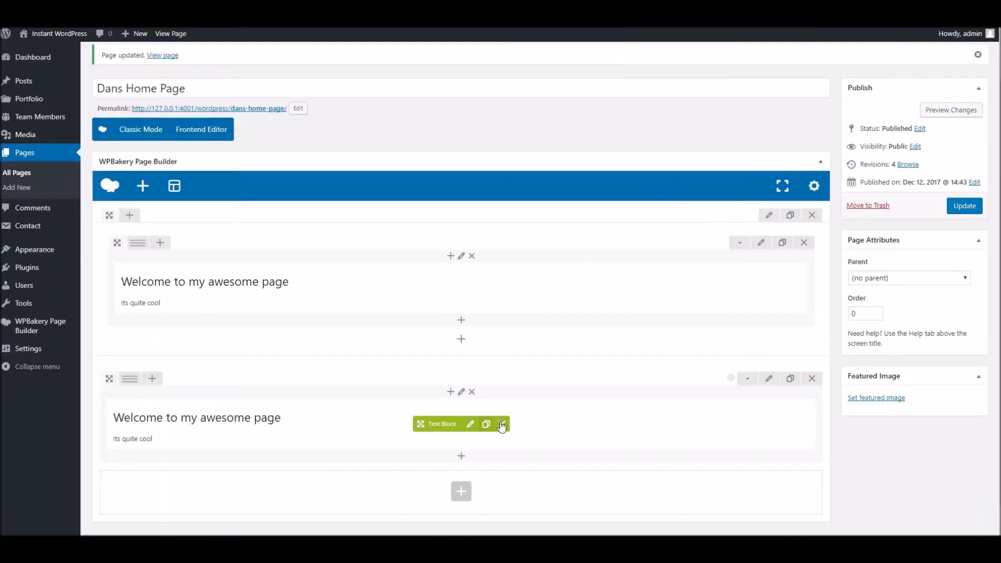
- Replace the text block in the light grey row with a Portfolio Feeds element
click(502, 423)
click(542, 73)
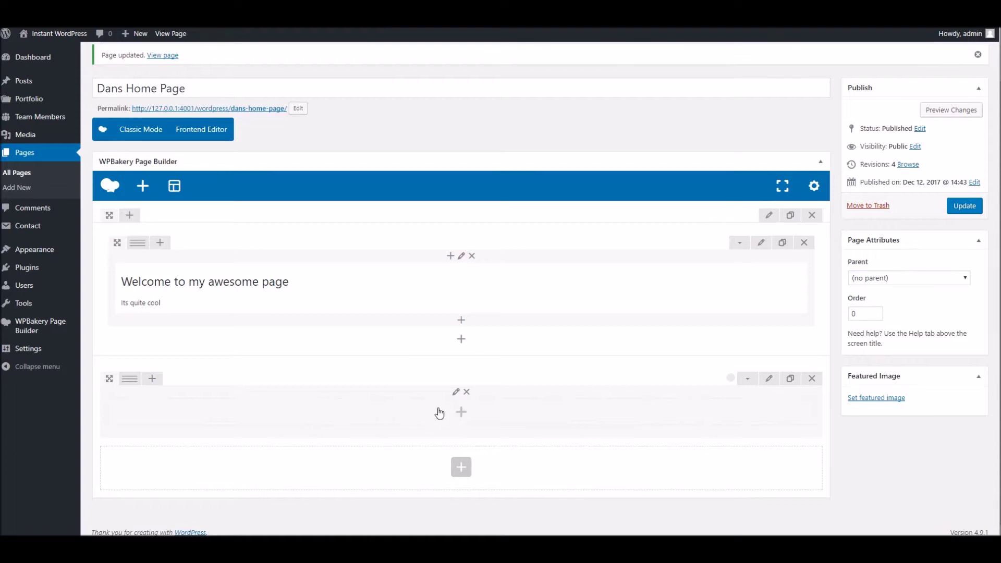
click(456, 411)
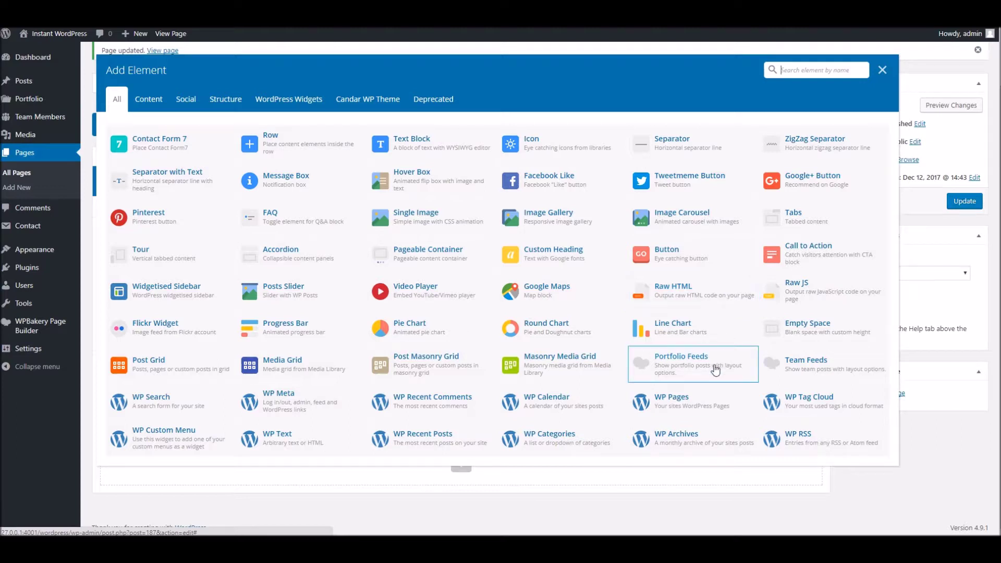
click(678, 365)
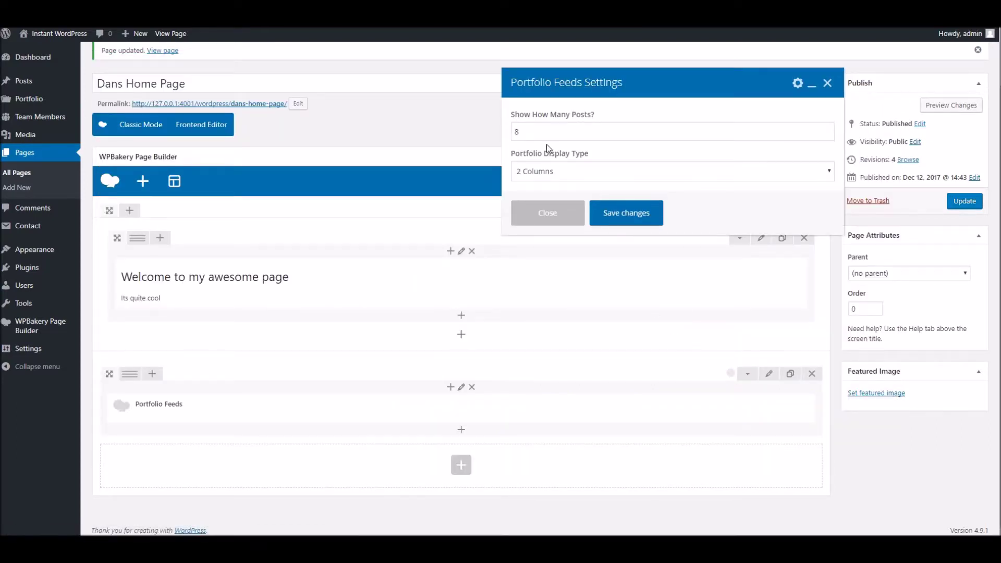
- Set the portfolio feed to show 6 posts in the 3 Columns display type, save its settings and update the page
click(533, 174)
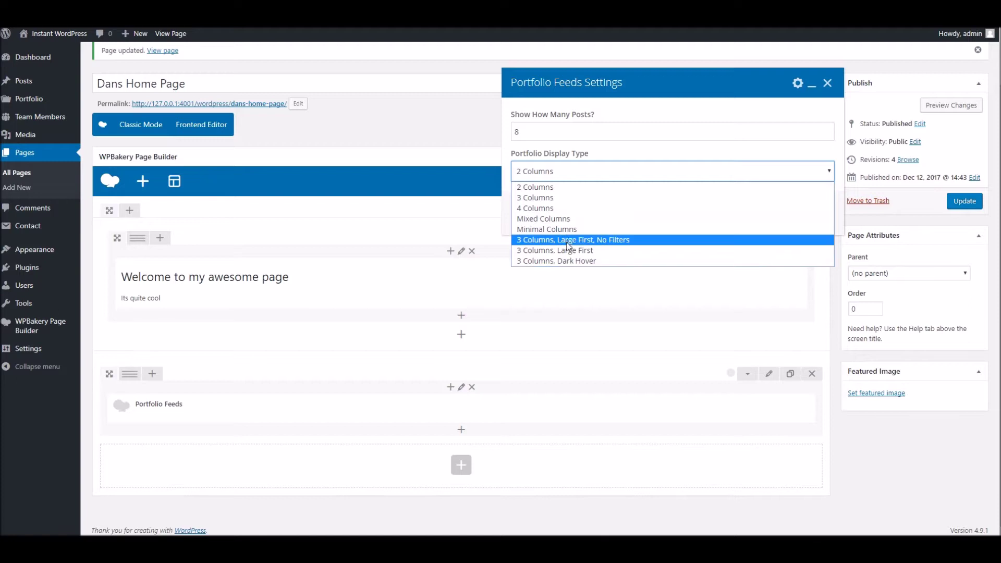
click(544, 209)
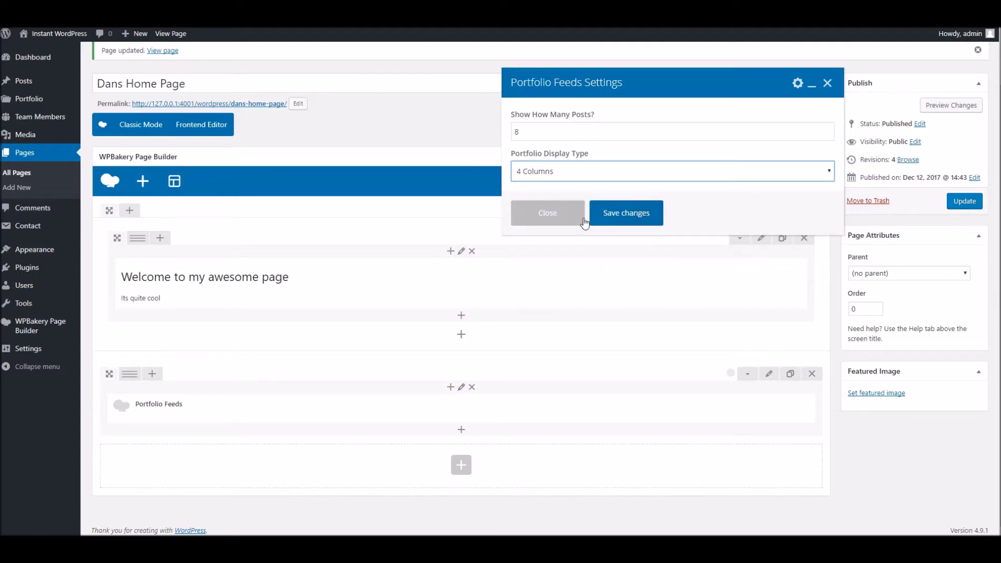
click(533, 172)
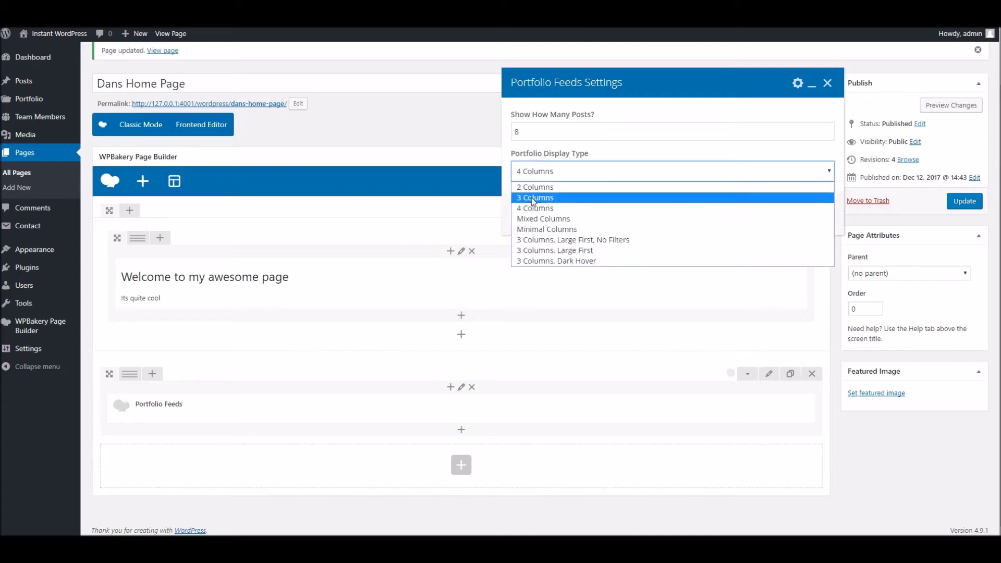
click(533, 200)
drag(529, 130, 501, 135)
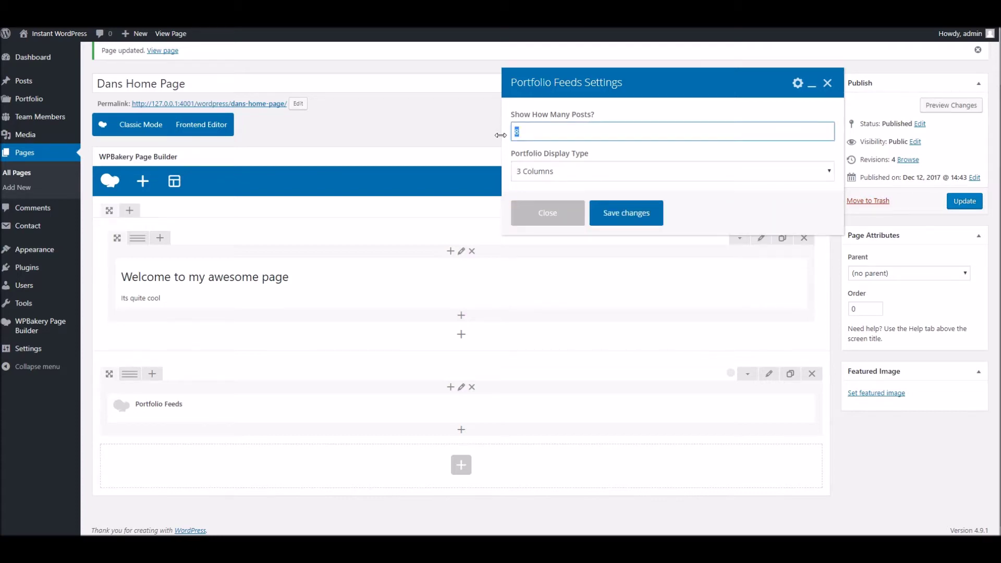
click(616, 218)
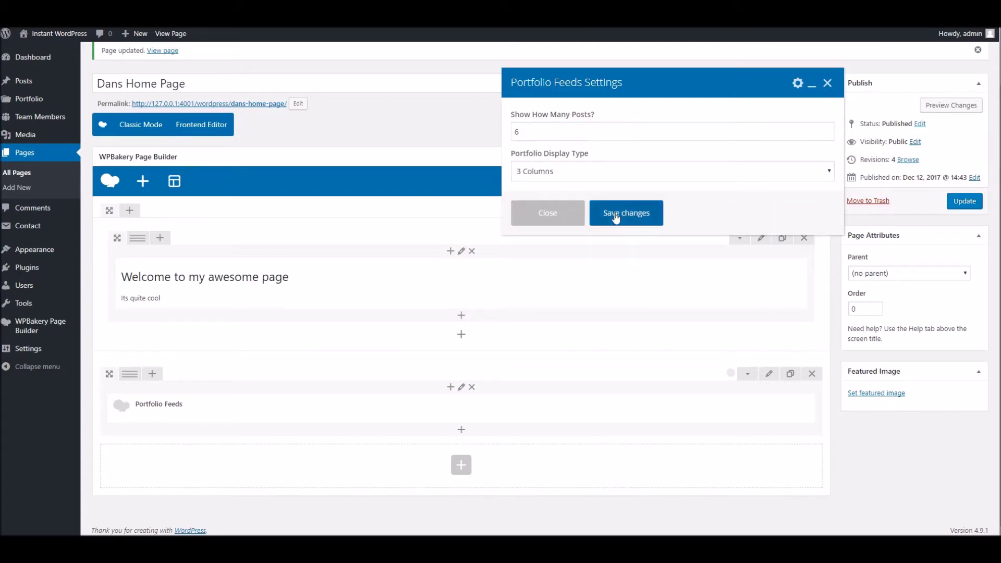
click(965, 199)
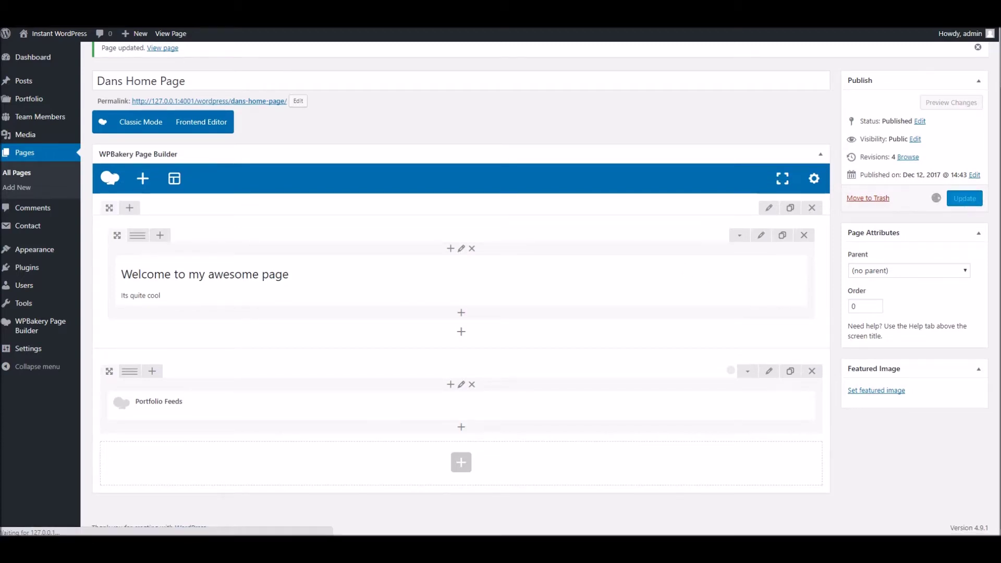
- Reload the published page and examine the portfolio grid below the welcome text
click(228, 2)
right_click(227, 3)
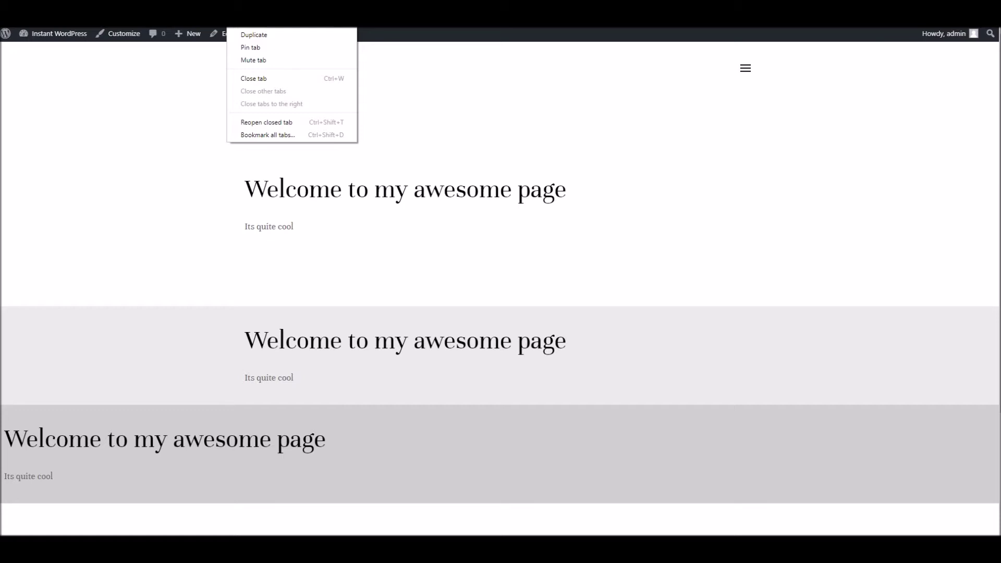
click(255, 21)
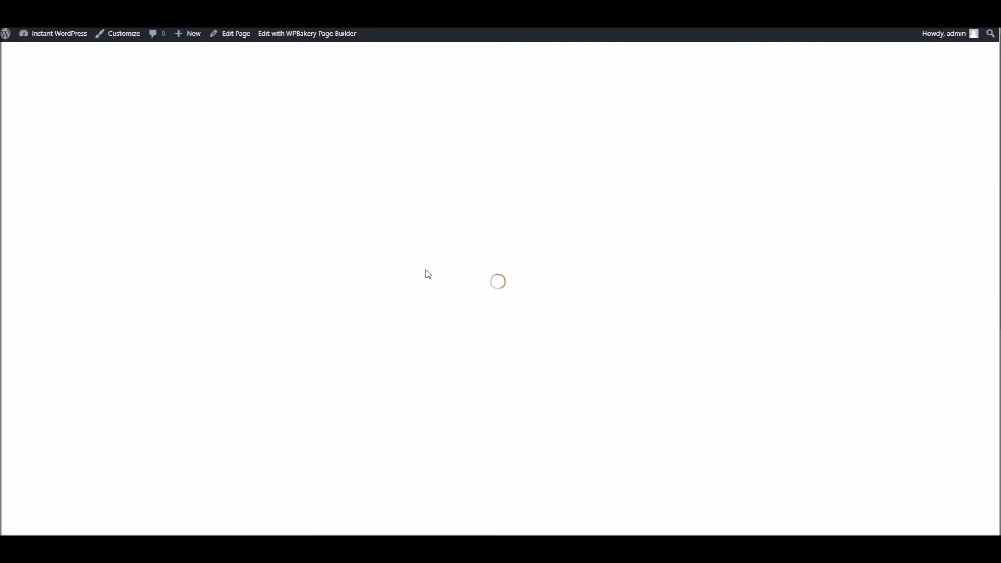
scroll(405, 274, down, 3)
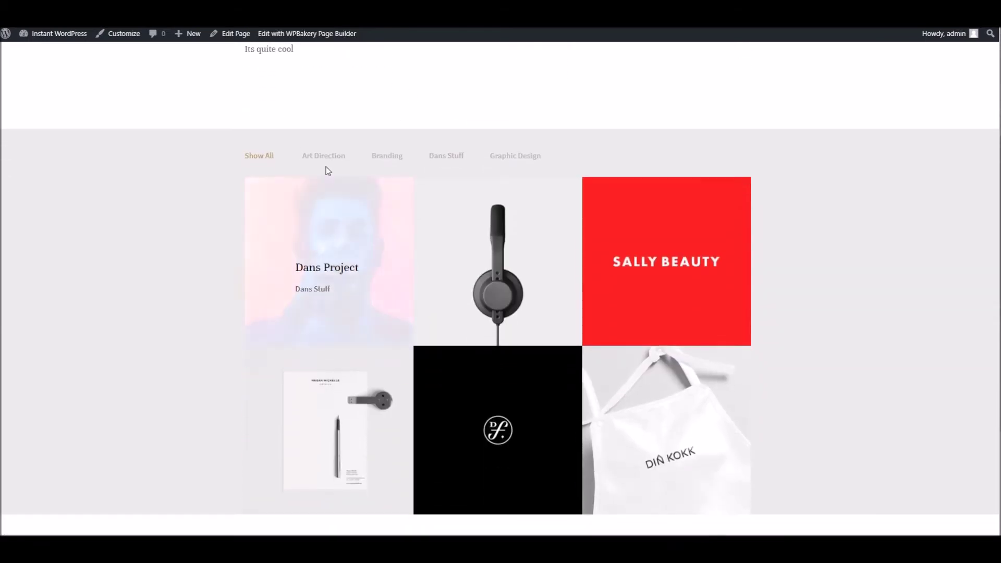
- Try the Art Direction, Branding, Dans Stuff, Graphic Design and Show All portfolio filters and look over the published page
click(333, 159)
click(392, 159)
click(451, 159)
click(499, 159)
click(308, 160)
click(257, 156)
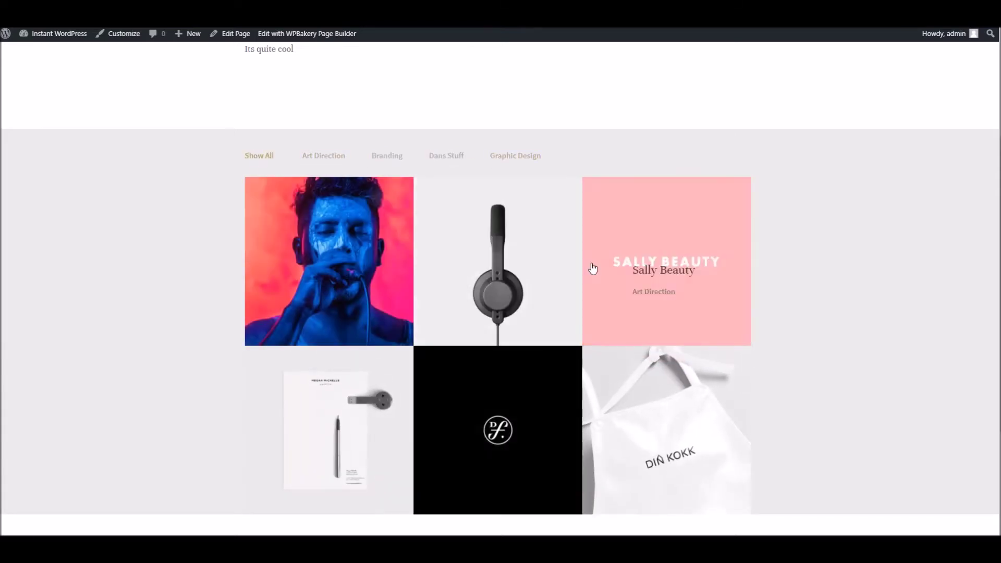
scroll(482, 259, up, 2)
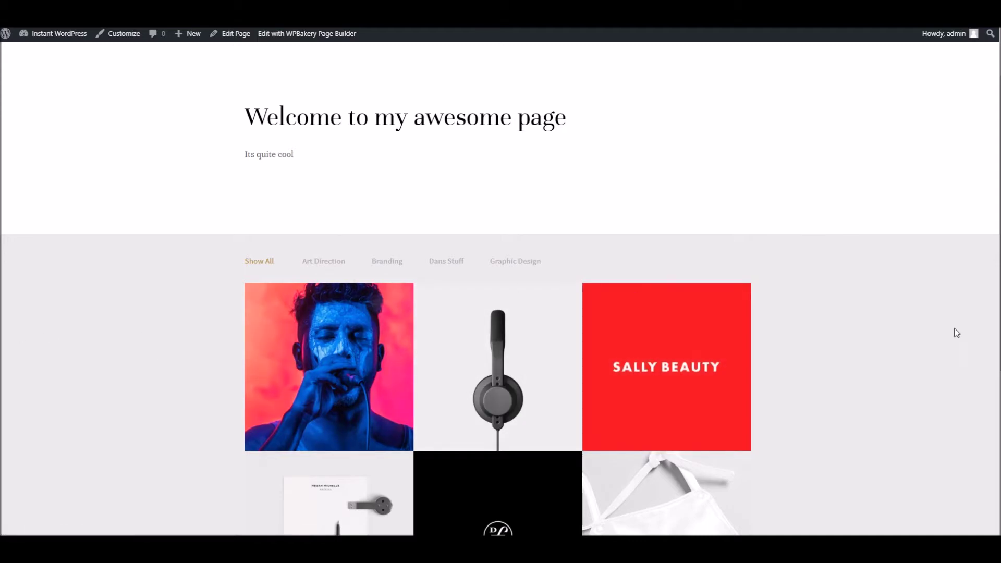
scroll(365, 375, down, 4)
scroll(360, 376, up, 2)
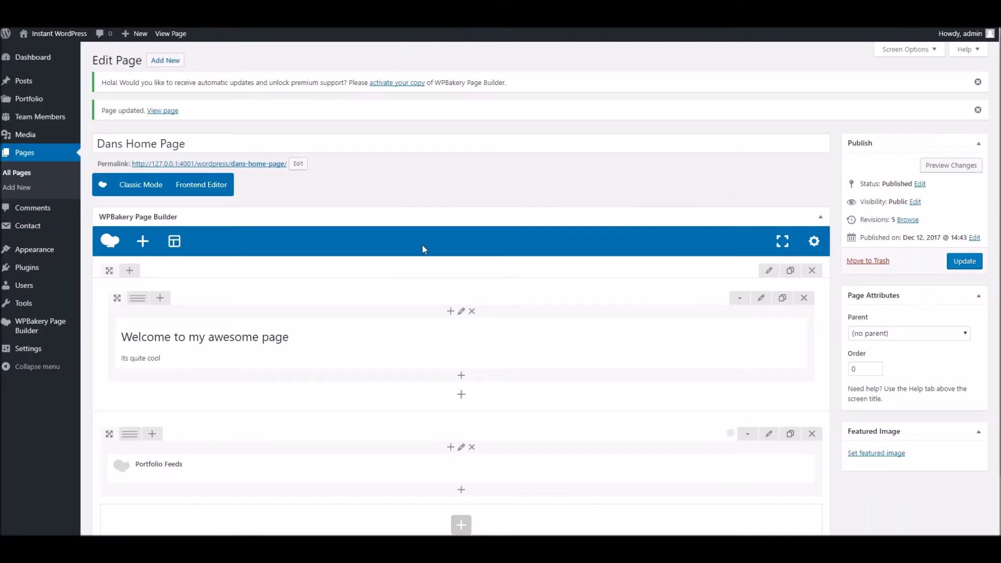
- Set the Portfolio Feeds row's stretch to Stretch row and content, save the row settings and update the page
scroll(554, 358, down, 1)
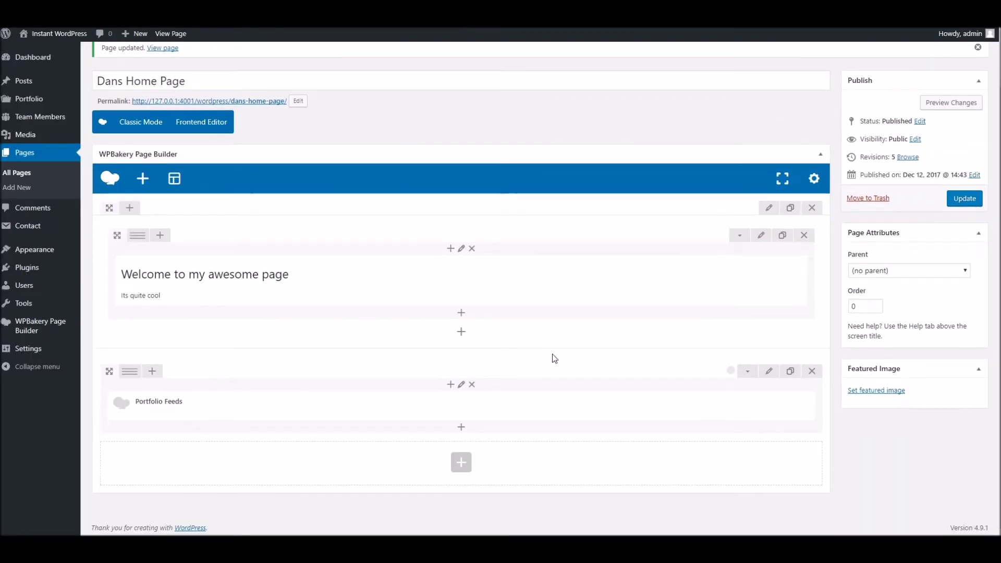
click(770, 372)
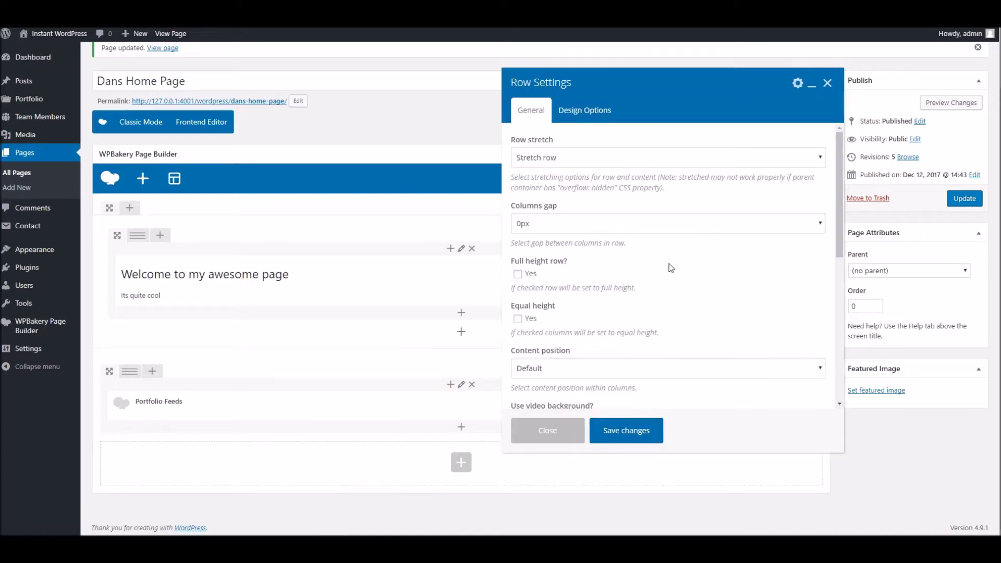
click(557, 158)
click(560, 194)
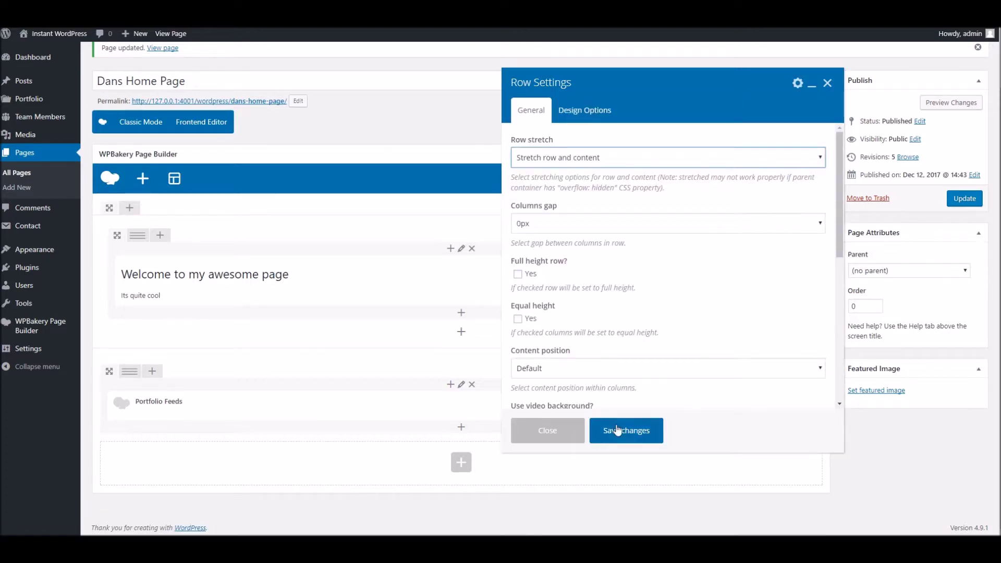
click(619, 430)
click(965, 198)
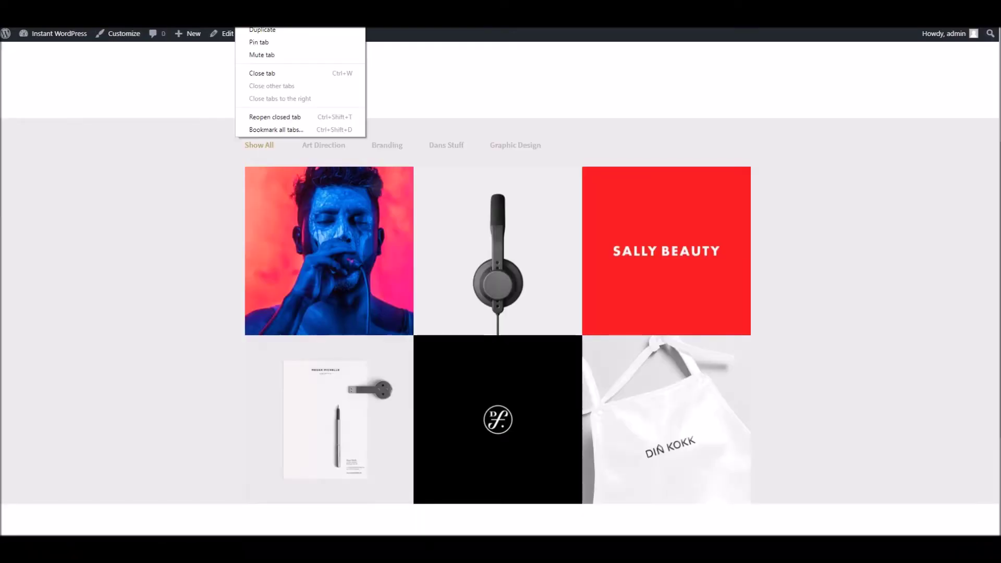
- Reload the published page and examine the full-width portfolio grid down to the footer
click(420, 180)
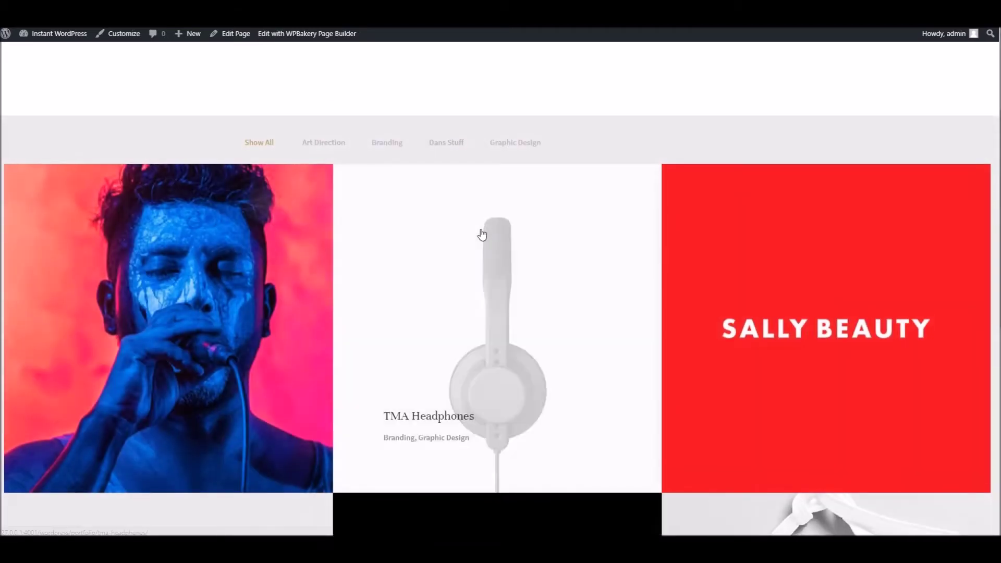
scroll(480, 233, down, 8)
scroll(619, 329, up, 8)
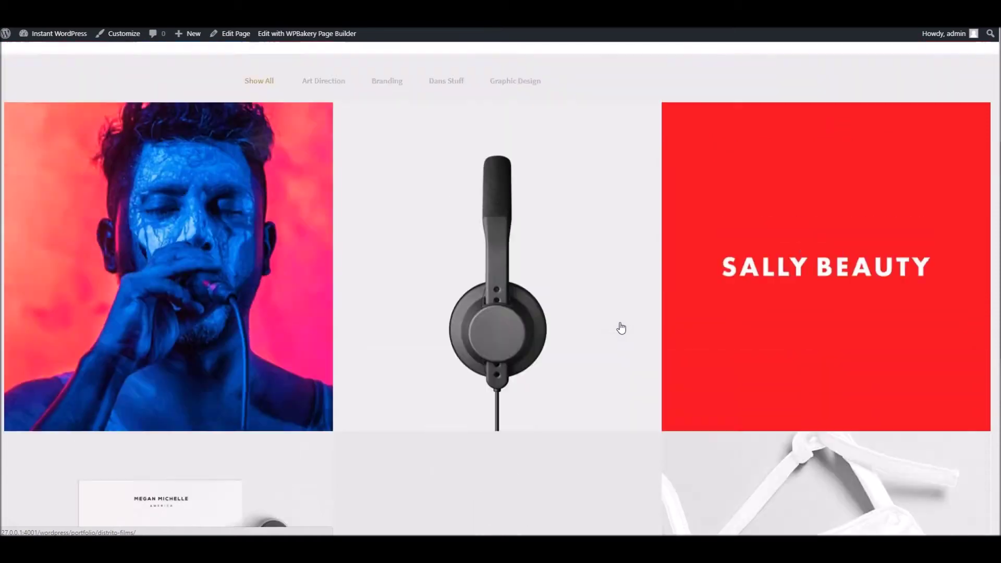
scroll(678, 287, down, 10)
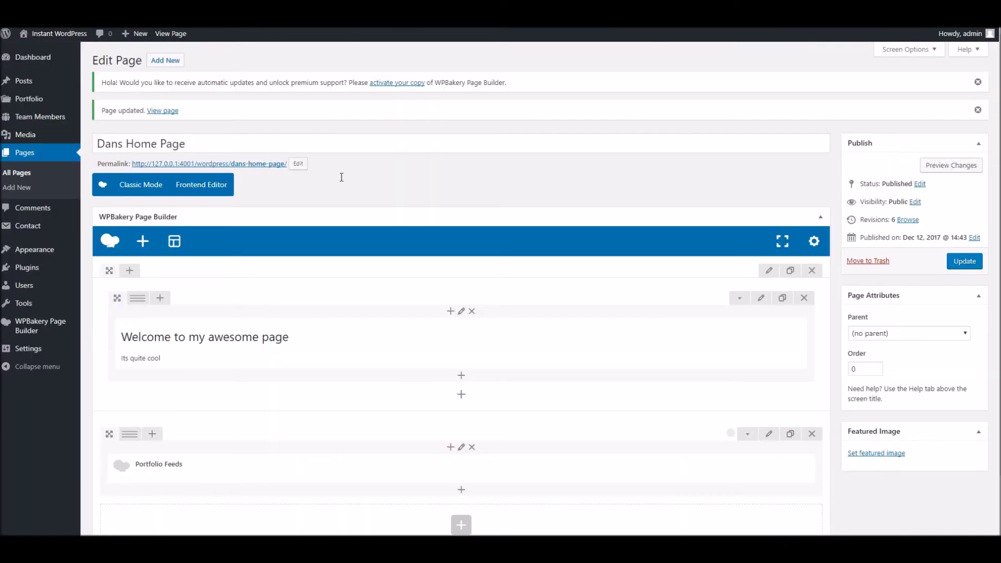
- Duplicate the section containing the Welcome to my awesome page text in the page editor
scroll(342, 177, down, 2)
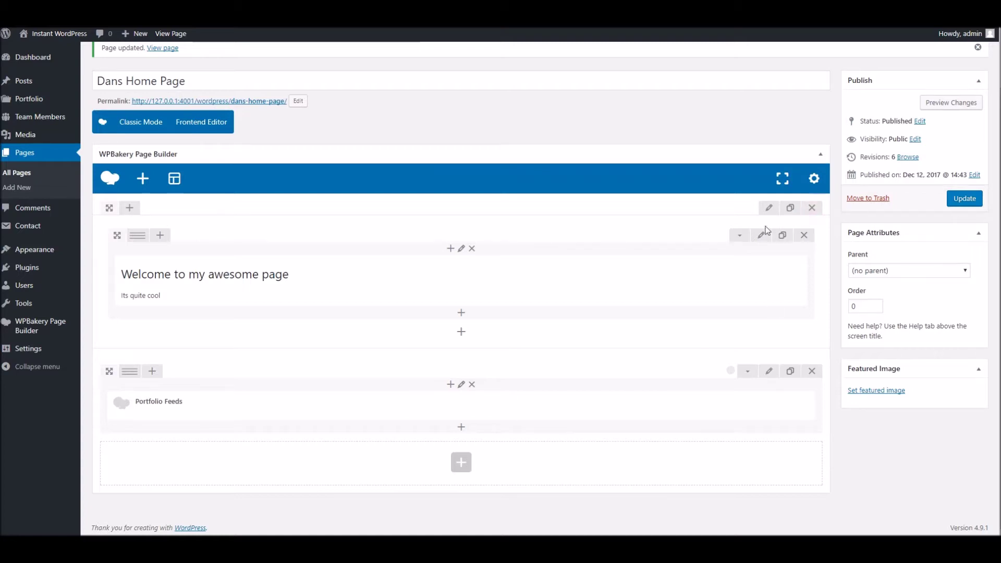
click(791, 208)
scroll(167, 210, down, 3)
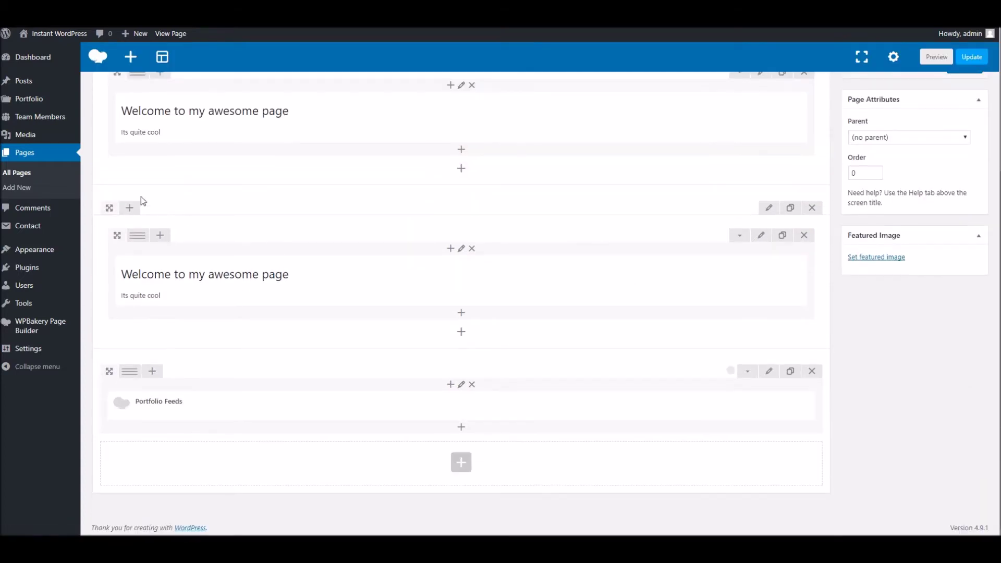
scroll(268, 429, up, 3)
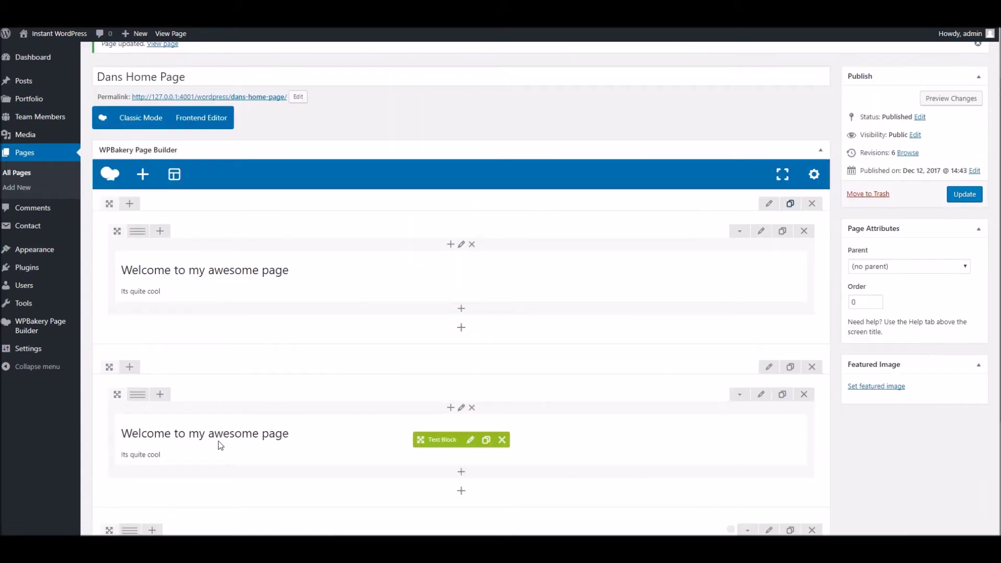
- Move the Portfolio Feeds row between the original welcome section and its copy
scroll(209, 447, down, 3)
scroll(103, 208, up, 2)
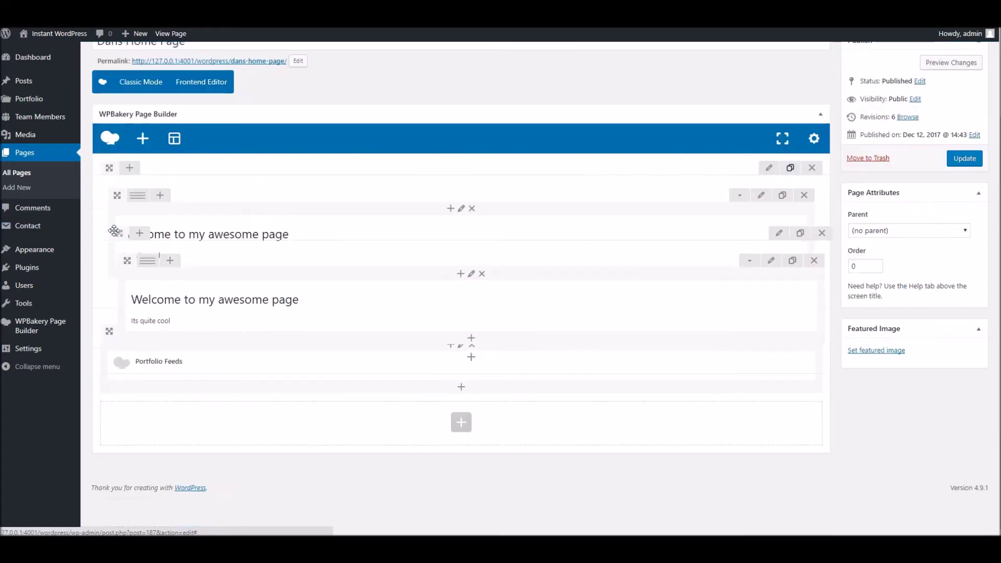
mouse_move(153, 381)
scroll(102, 280, down, 2)
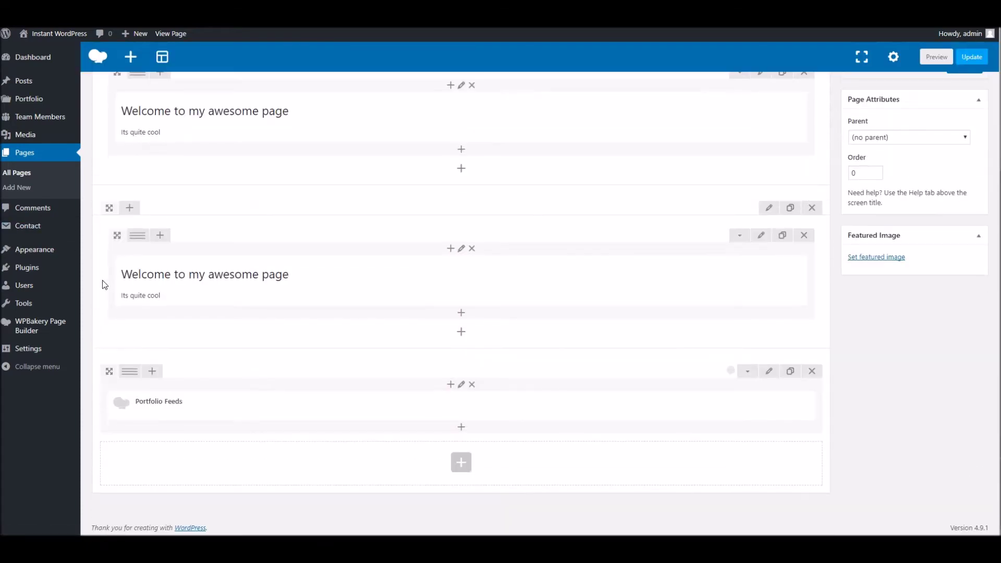
scroll(114, 221, up, 2)
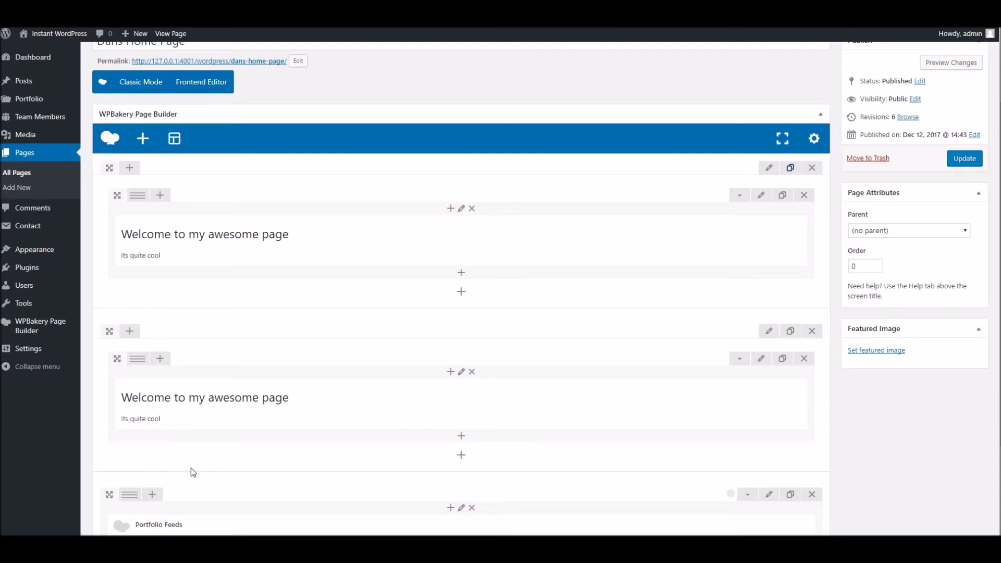
scroll(208, 433, down, 2)
mouse_move(106, 371)
mouse_down()
mouse_move(121, 252)
mouse_move(131, 307)
mouse_move(324, 346)
mouse_up()
- Change the copied text block's heading to Meet our team and its paragraph to They rock, and save the changes
scroll(212, 331, down, 3)
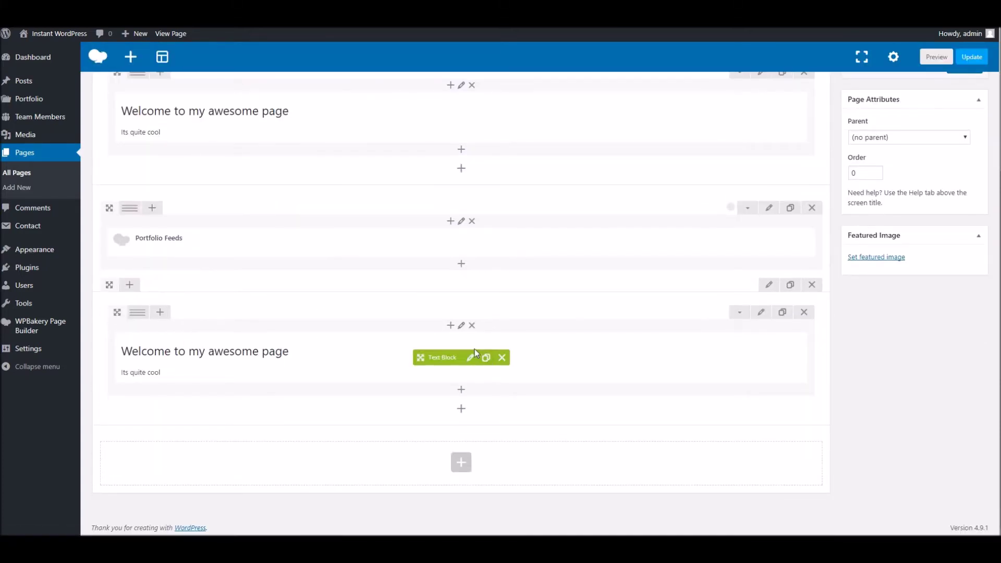
click(471, 356)
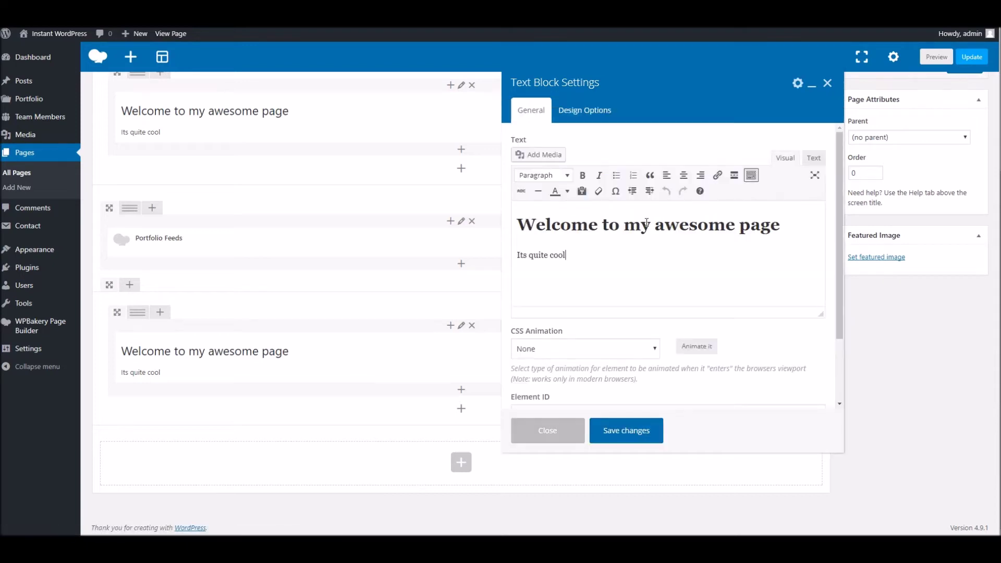
drag(784, 225, 462, 227)
text(Me)
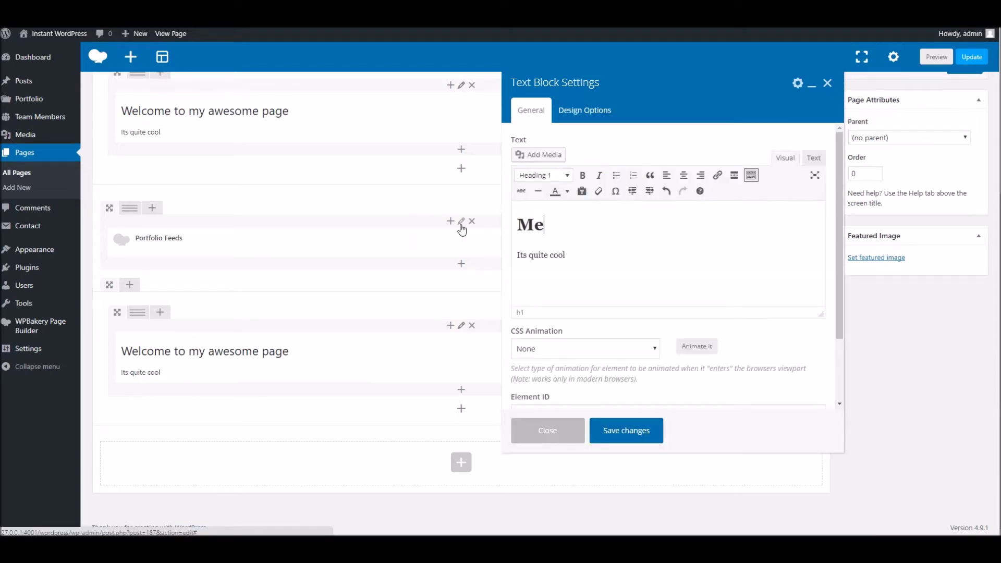
text(et out)
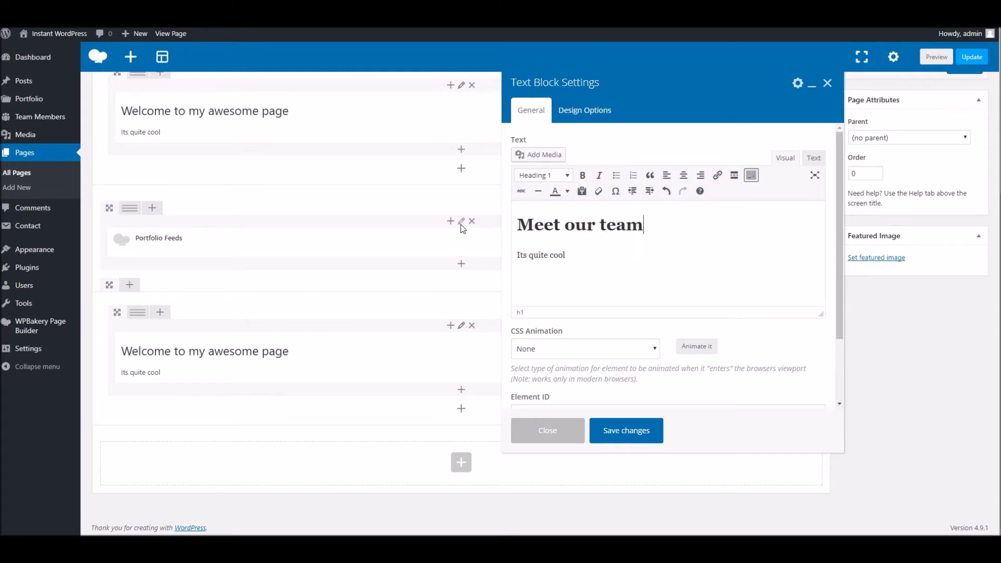
drag(576, 255, 505, 259)
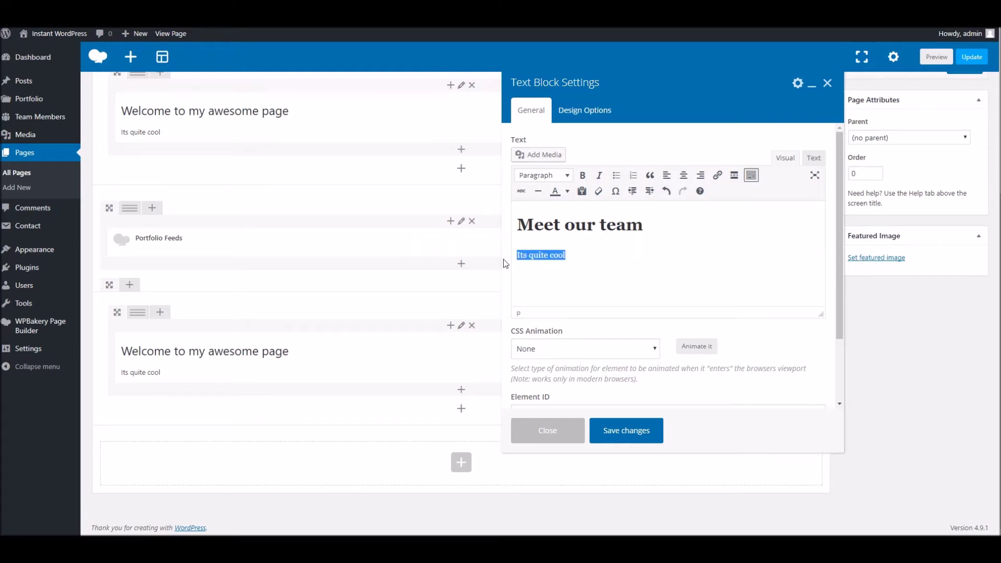
text(They rock)
click(620, 434)
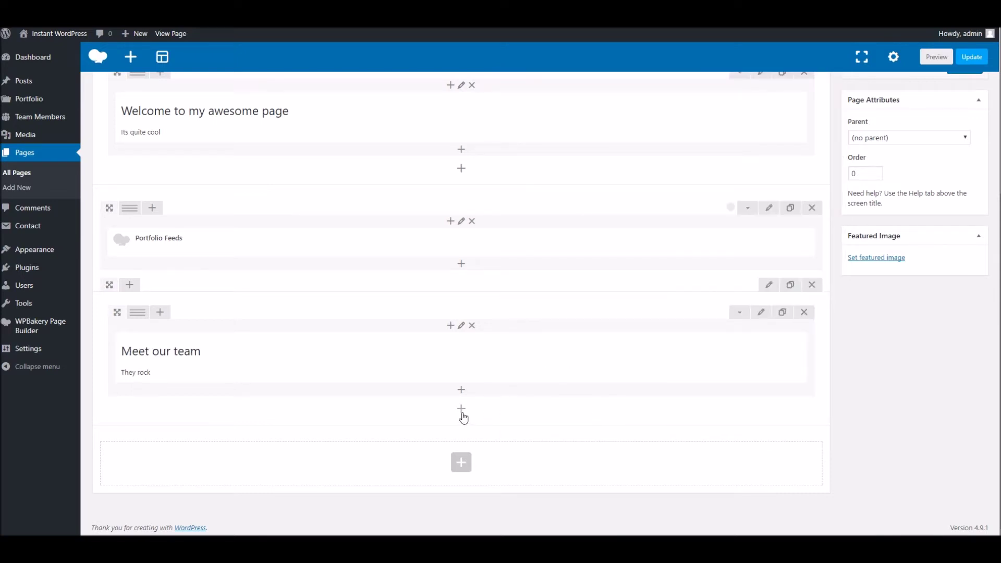
- Add a Team Feeds element in a new row below the Meet our team section and save its post count setting
click(462, 468)
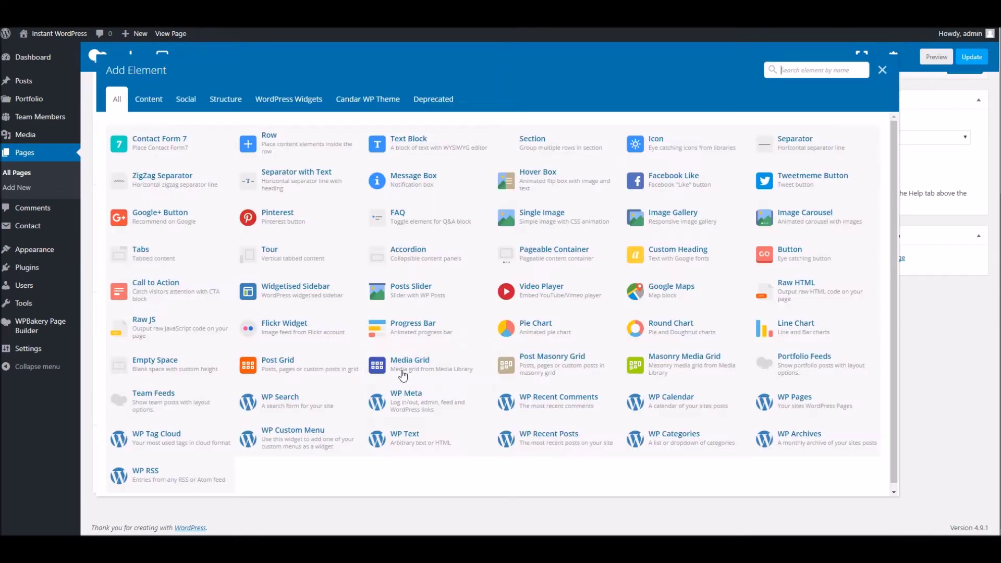
scroll(628, 219, down, 1)
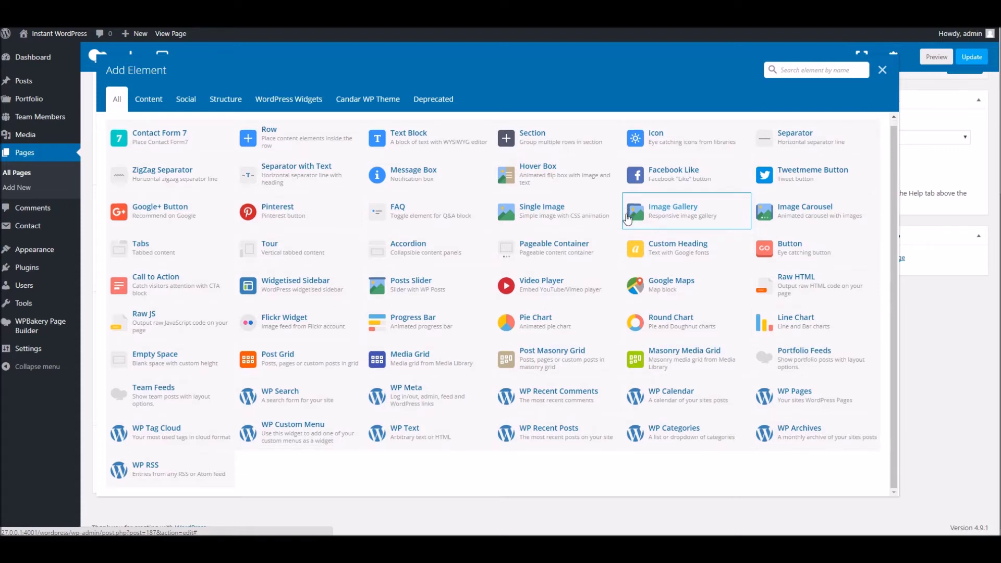
click(169, 397)
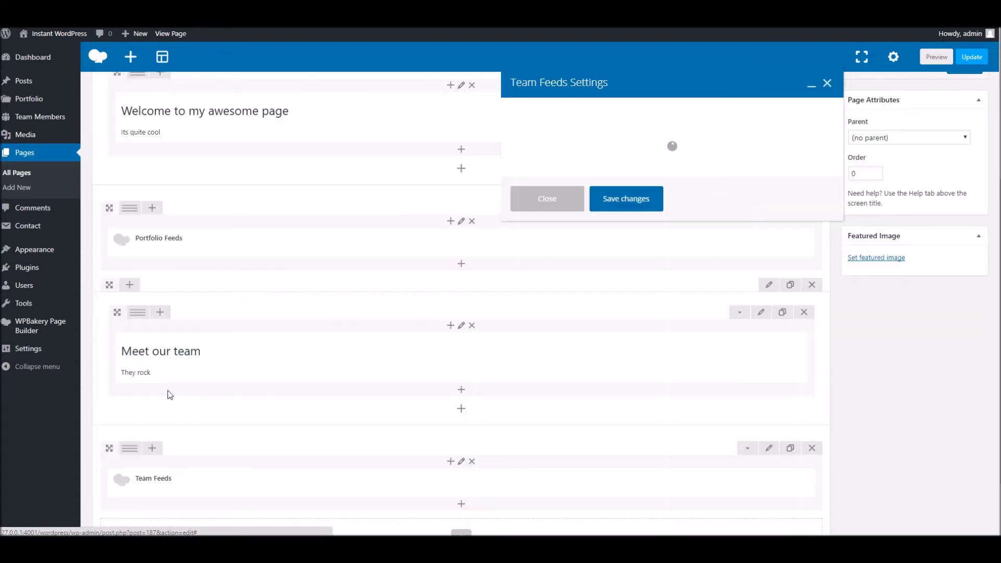
double_click(529, 159)
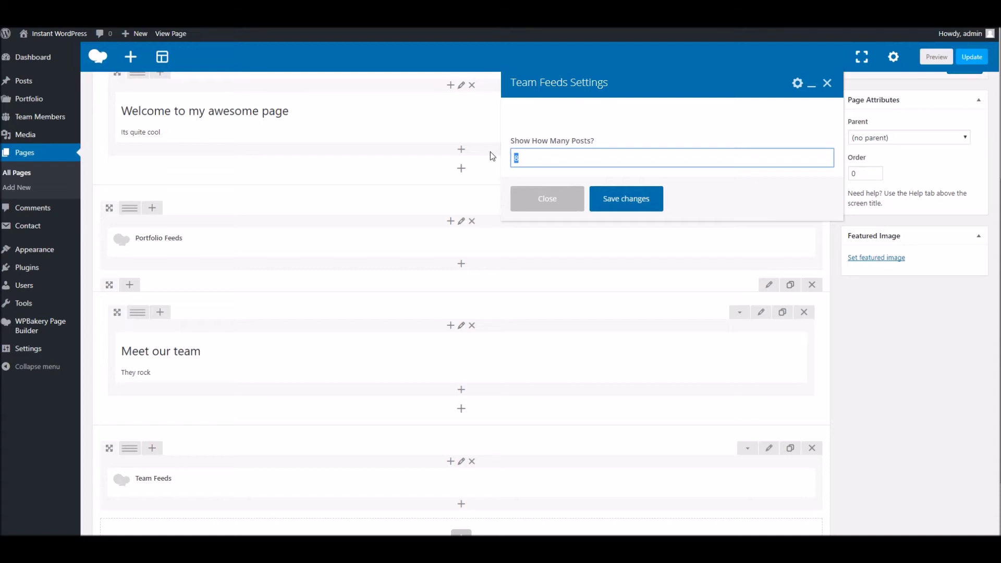
click(652, 205)
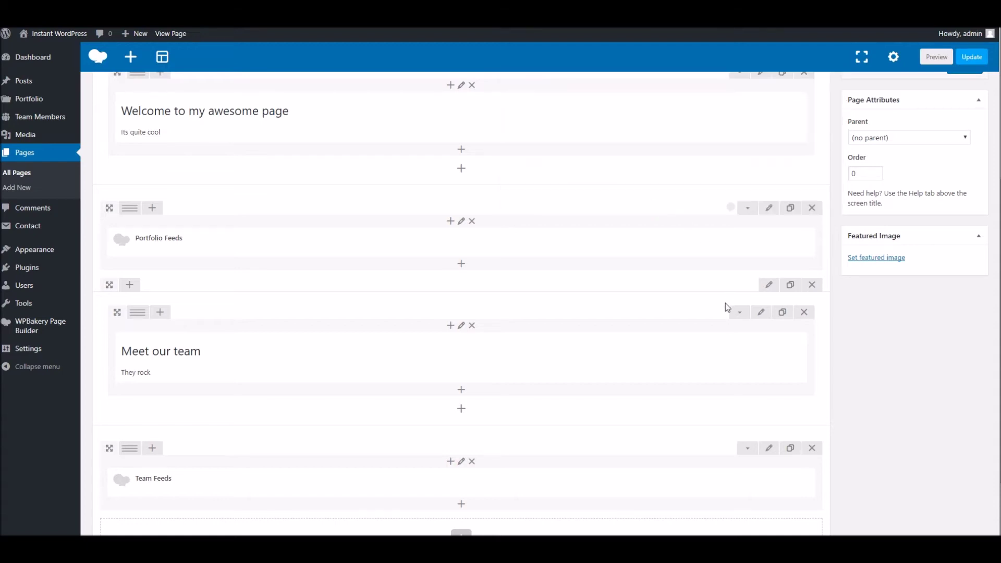
- Set the Team Feeds row's stretch to Stretch row, save the row settings and update the page
scroll(668, 374, down, 3)
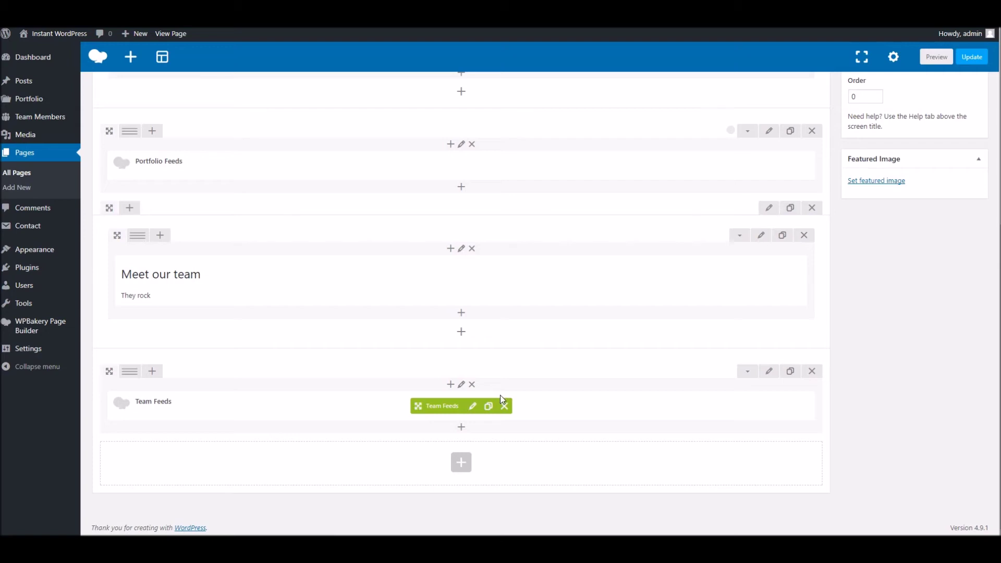
click(770, 374)
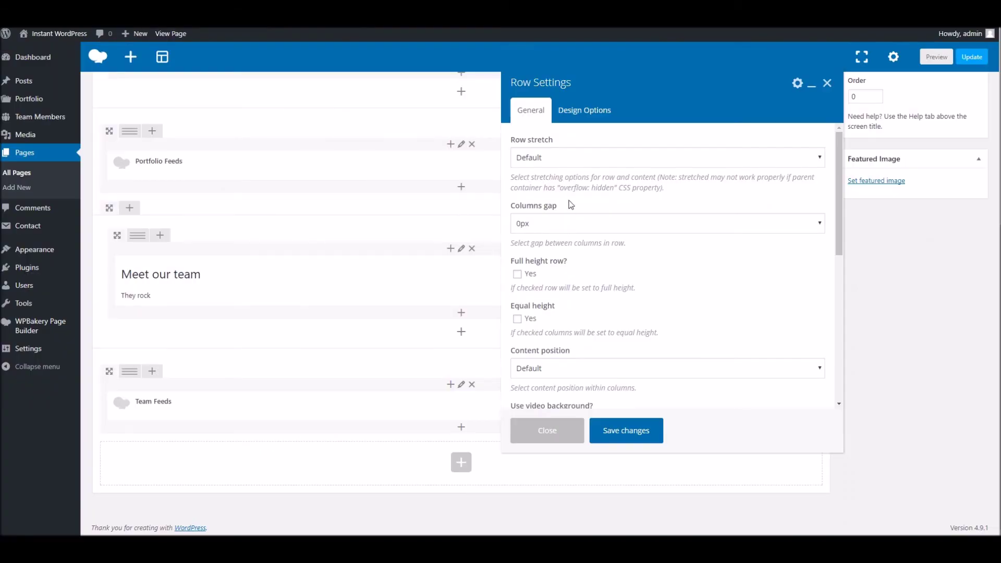
click(559, 159)
click(555, 183)
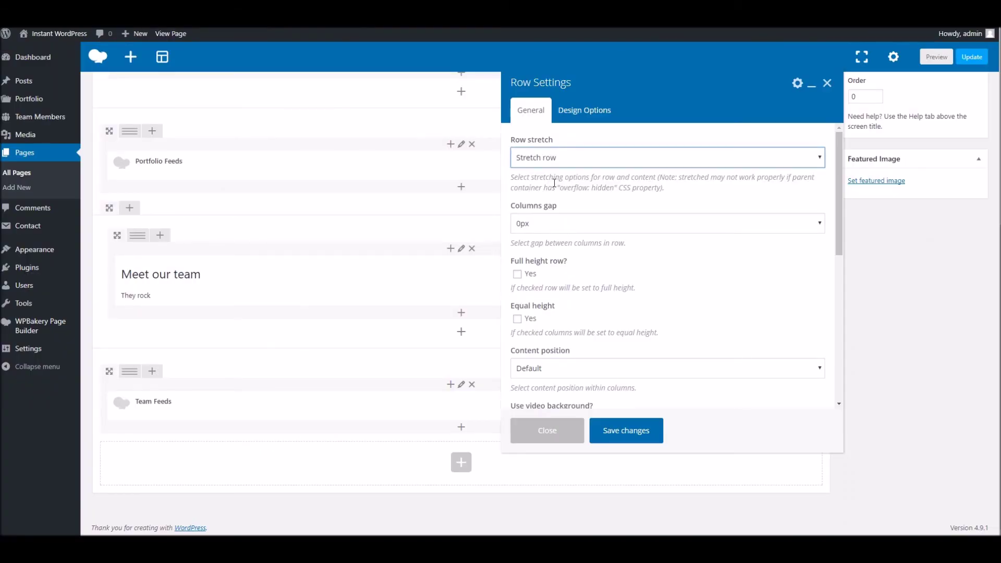
click(629, 430)
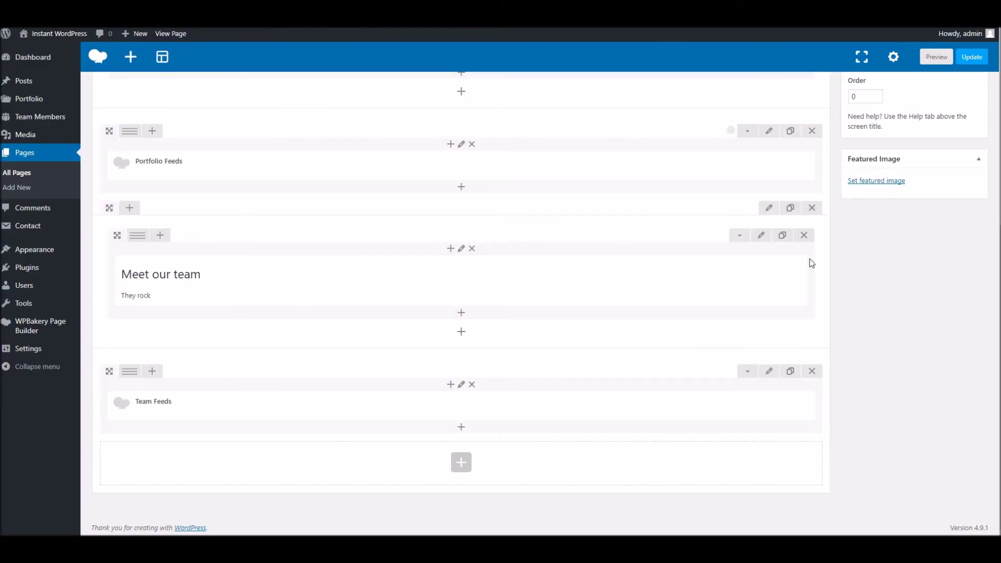
click(971, 59)
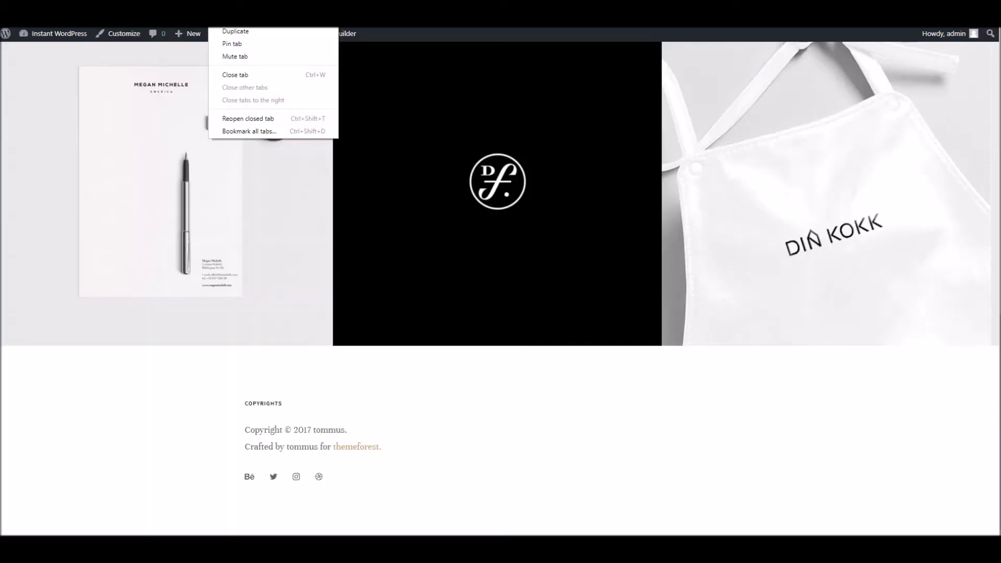
- Reload the published page and examine the team members grid below the Meet our team text
key(Escape)
scroll(510, 281, up, 3)
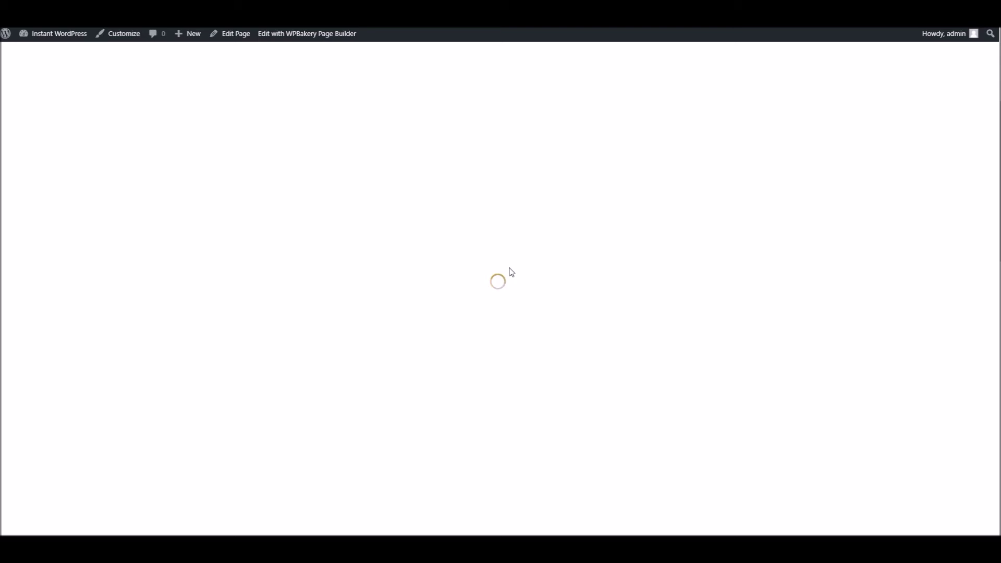
scroll(515, 268, down, 15)
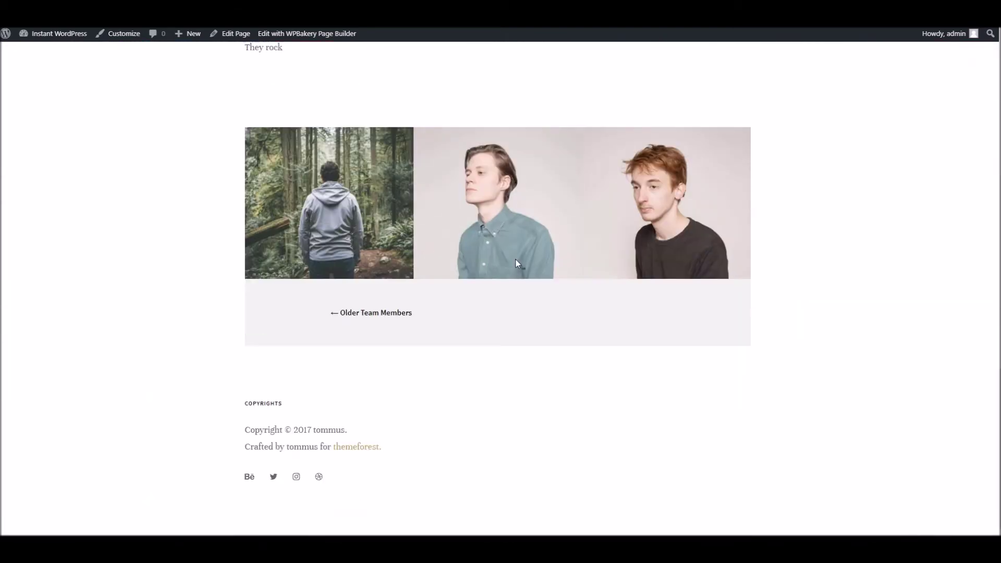
scroll(516, 259, up, 3)
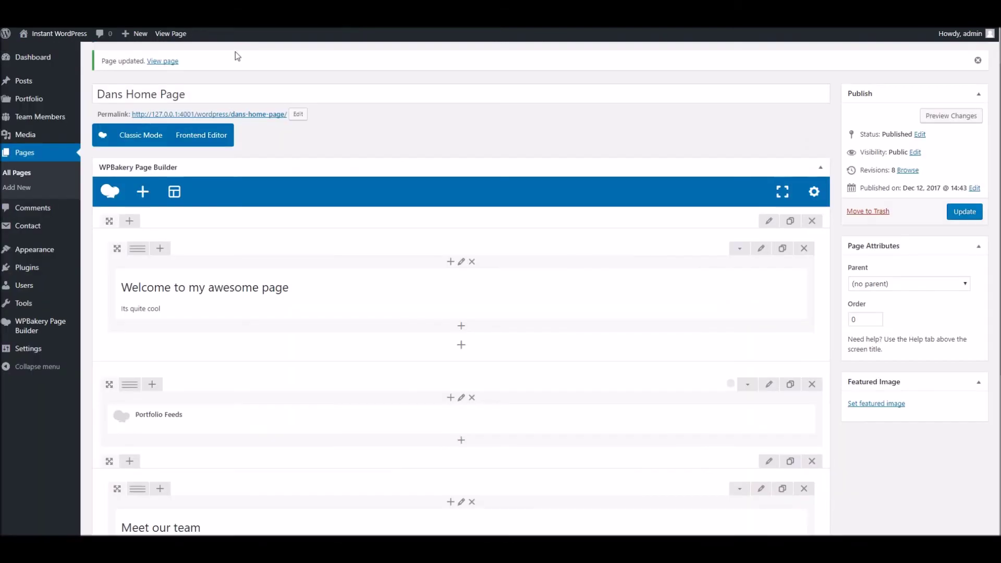
- Set the Team Feeds row's stretch to Stretch row and content, save the row settings and update the page
scroll(744, 322, down, 5)
click(770, 372)
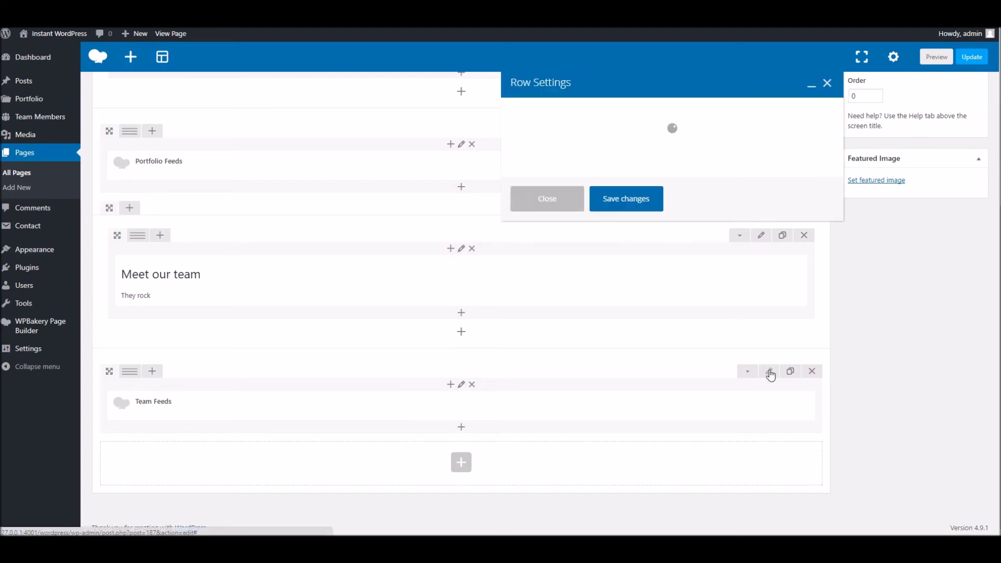
click(591, 159)
click(616, 195)
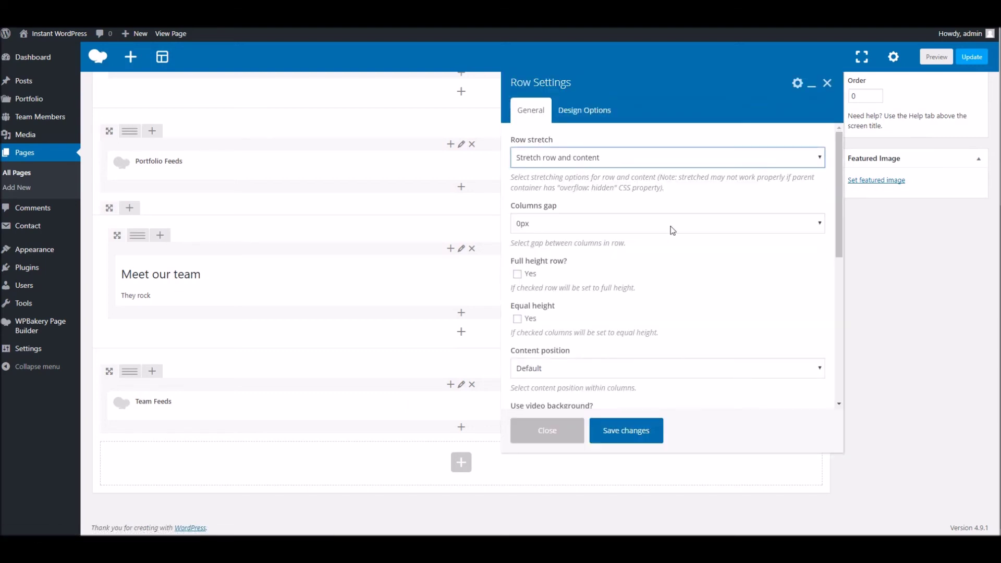
click(643, 436)
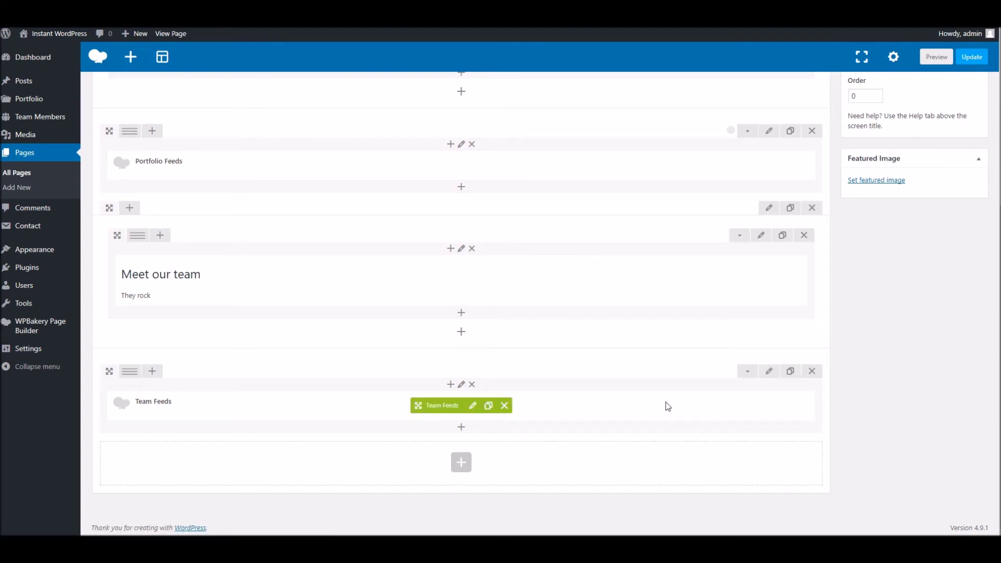
click(969, 57)
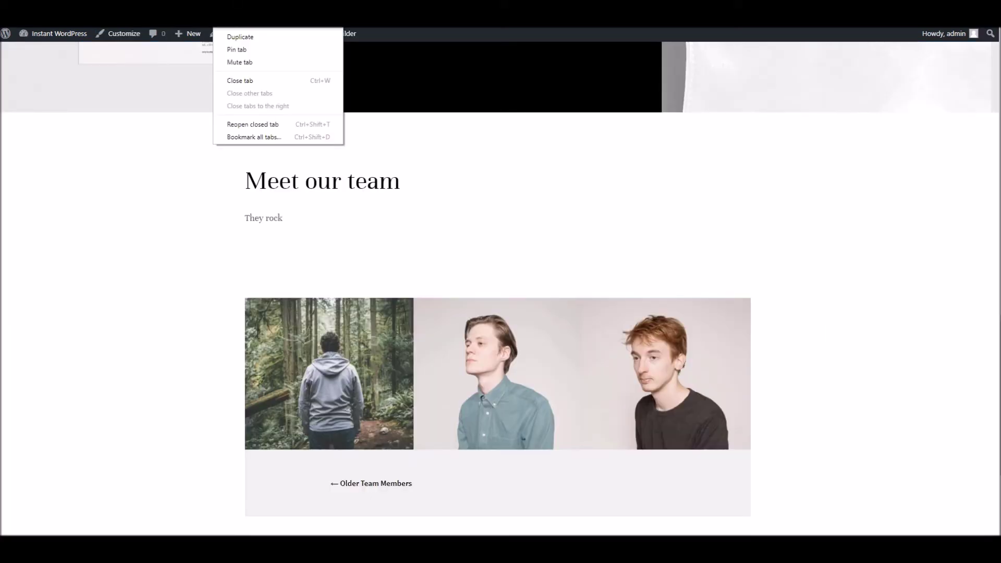
- Reload the published page and review its full layout, from the welcome text and portfolio grid down to the team grid and footer
click(238, 25)
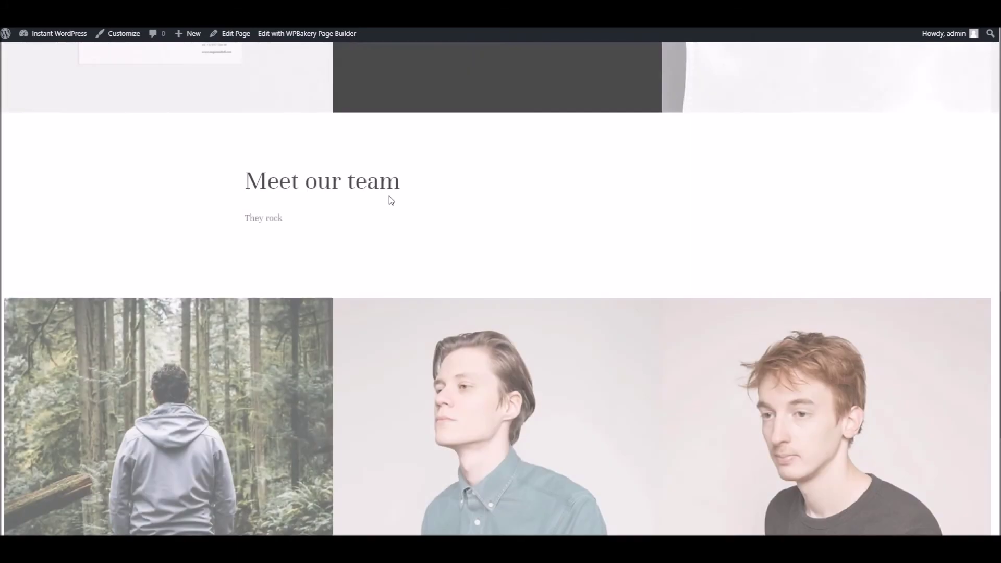
scroll(562, 244, up, 17)
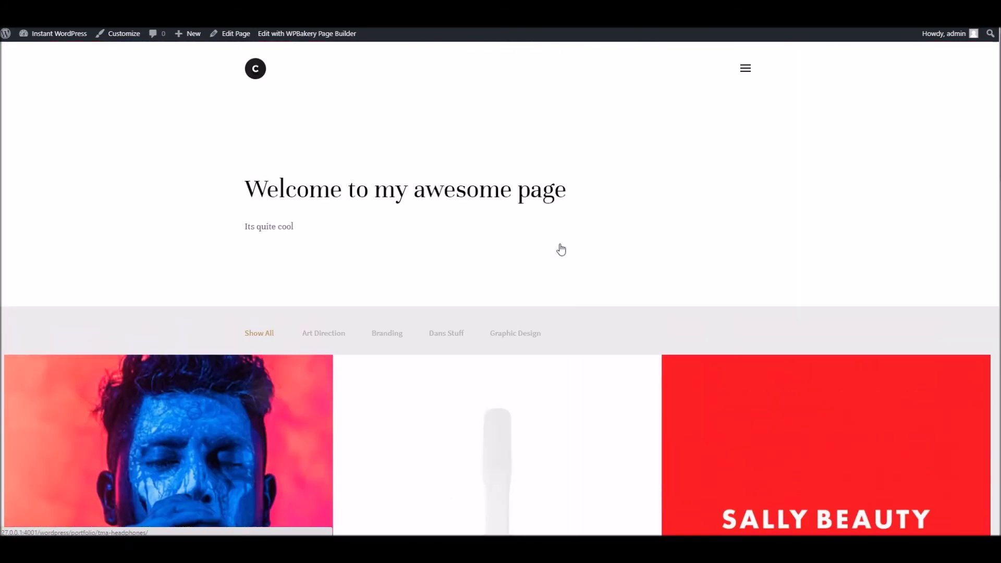
scroll(560, 244, down, 7)
scroll(561, 244, down, 14)
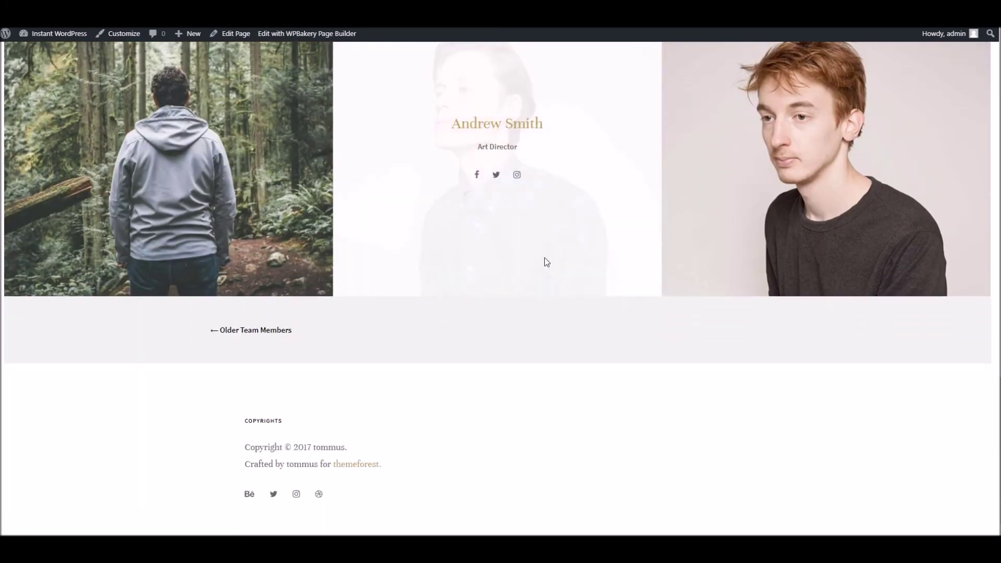
scroll(338, 324, up, 4)
scroll(339, 323, up, 17)
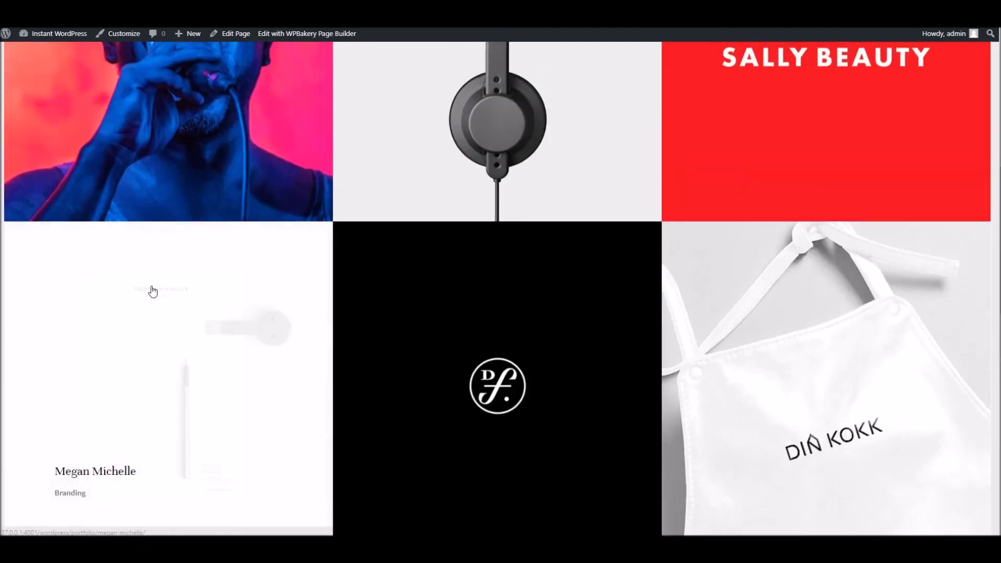
scroll(512, 299, up, 2)
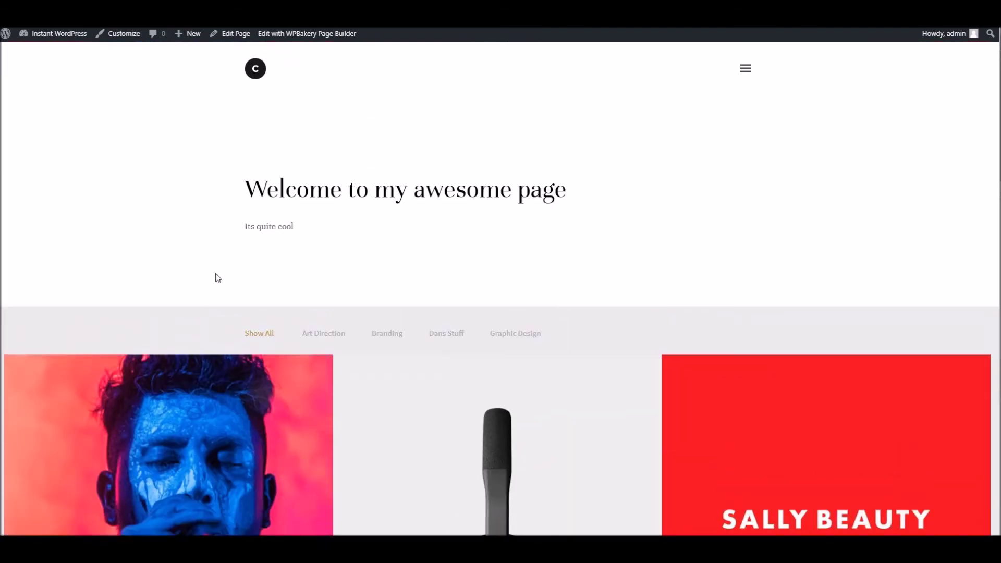
scroll(700, 329, down, 5)
scroll(684, 117, up, 2)
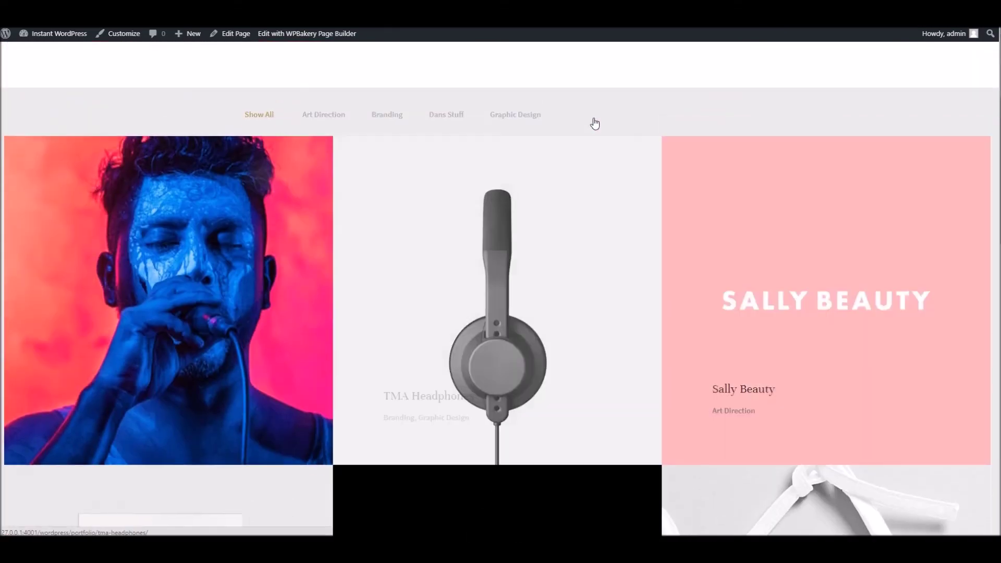
scroll(349, 121, down, 16)
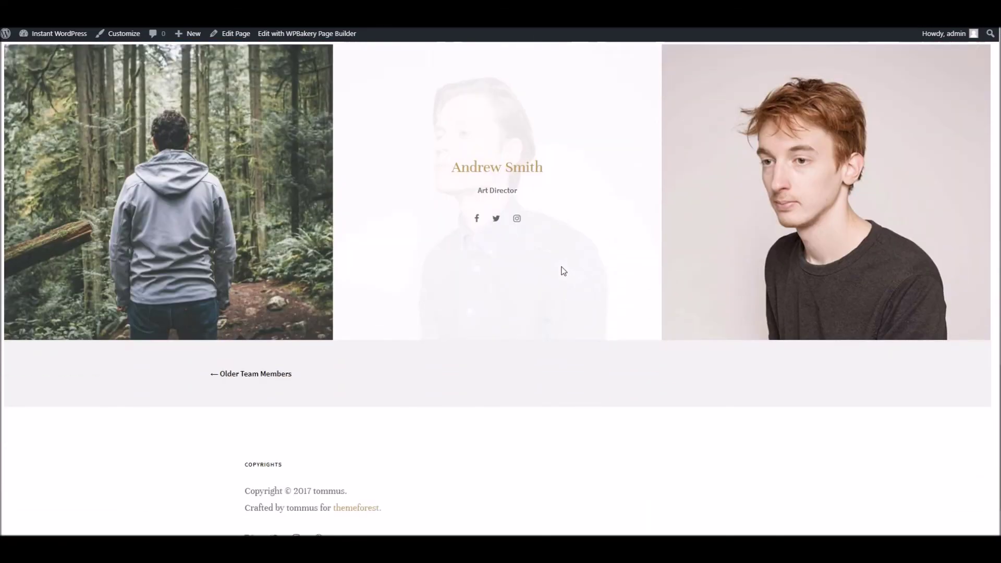
scroll(608, 353, up, 3)
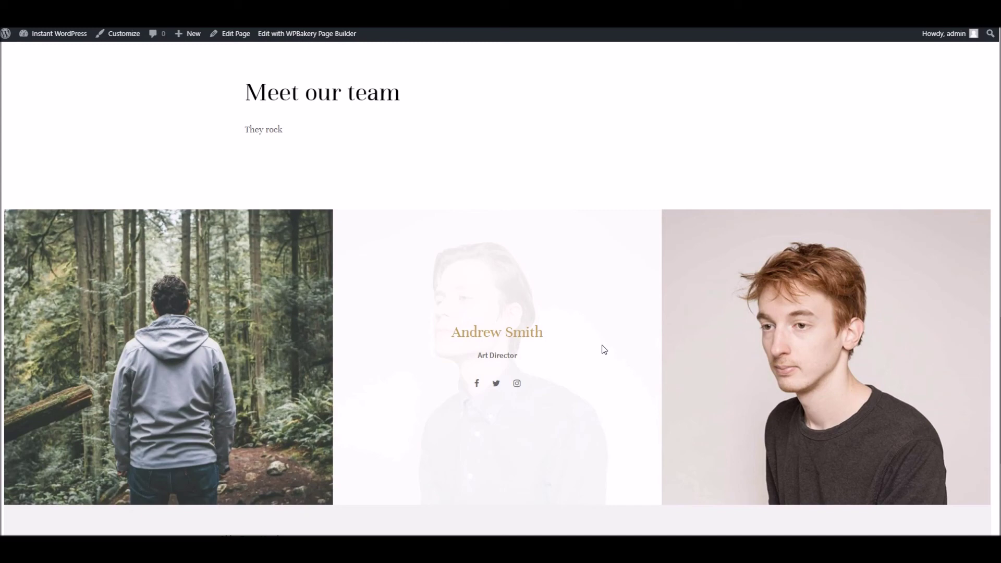
scroll(600, 349, up, 10)
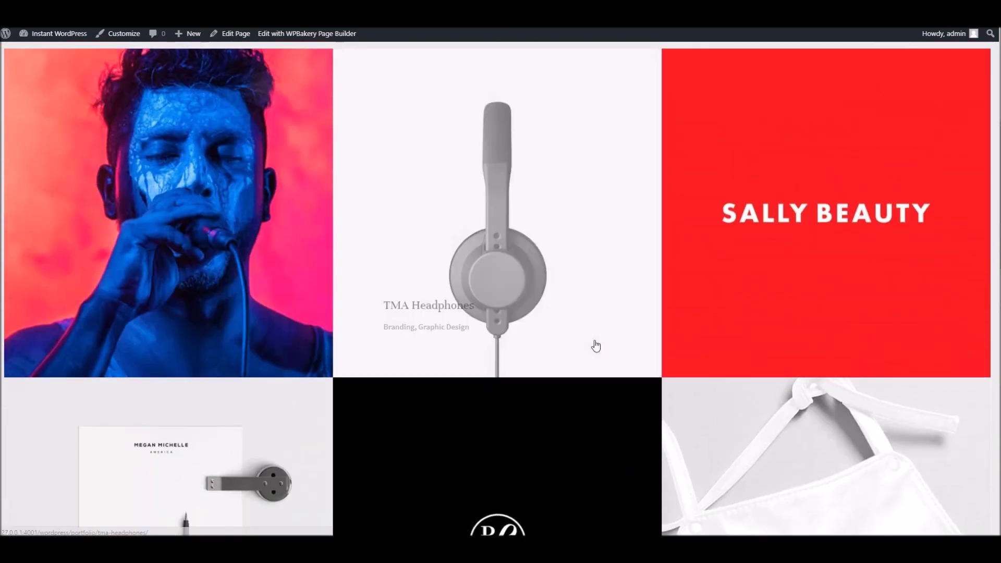
scroll(595, 346, up, 5)
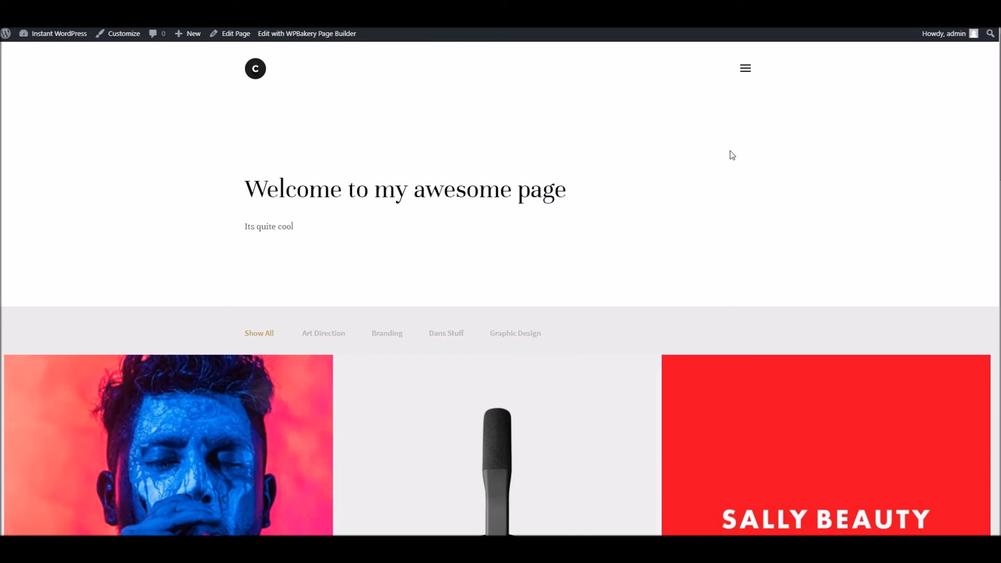
scroll(702, 288, down, 15)
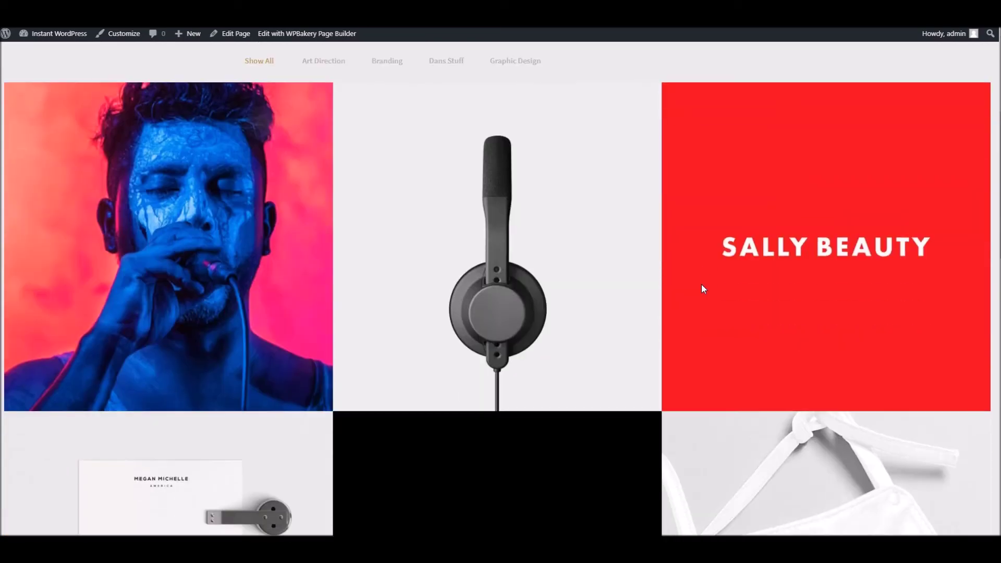
scroll(702, 292, down, 2)
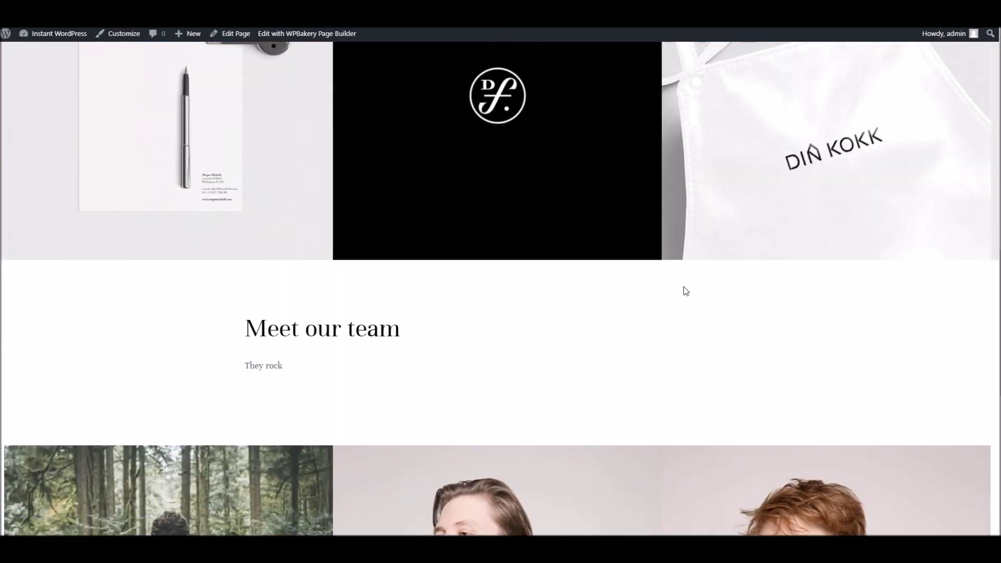